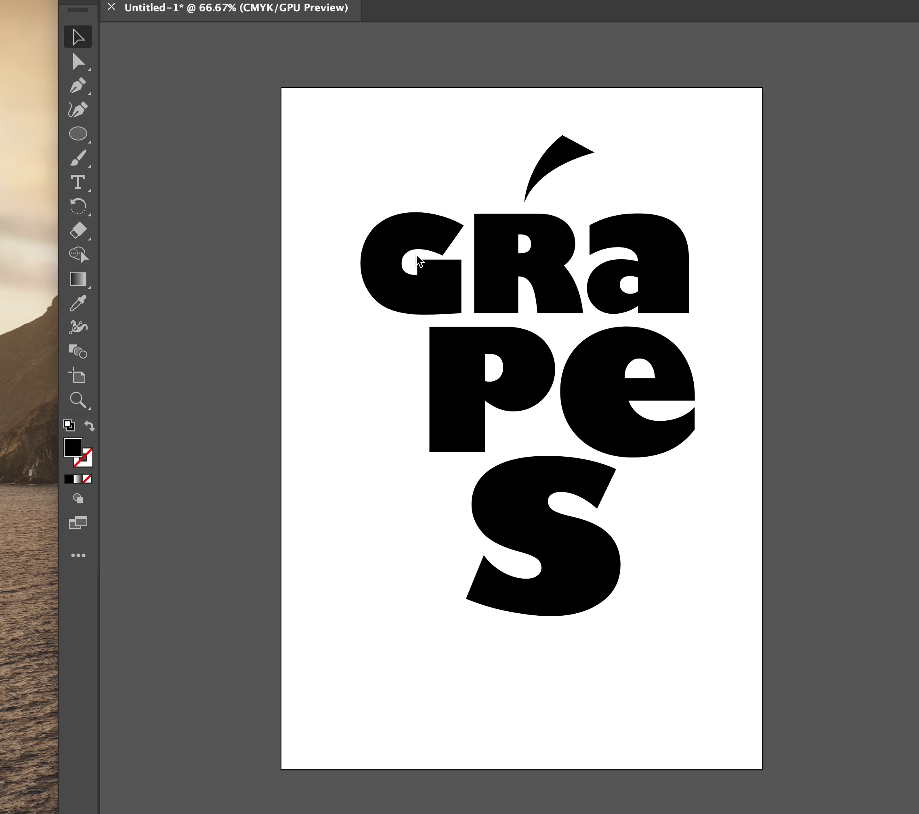
- Convert all the GRAPES lettering to outlines, then pick out the S on its own
{"action": "left_click_drag", "start_coordinate": [700, 638], "coordinate": [326, 248]}
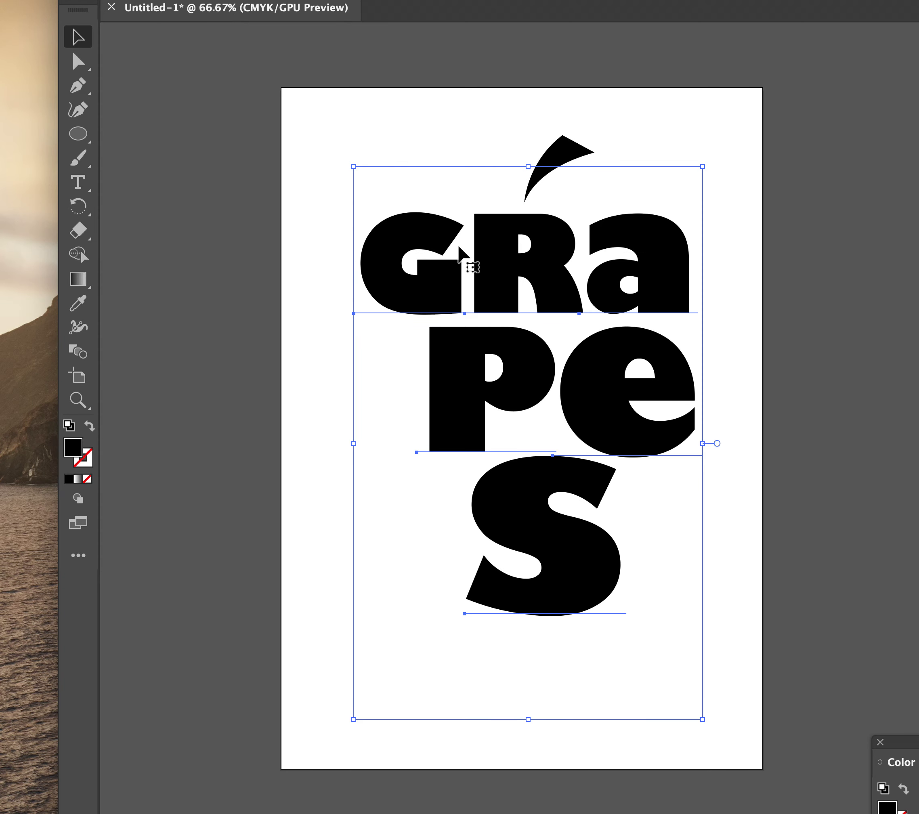
{"action": "right_click", "coordinate": [439, 298]}
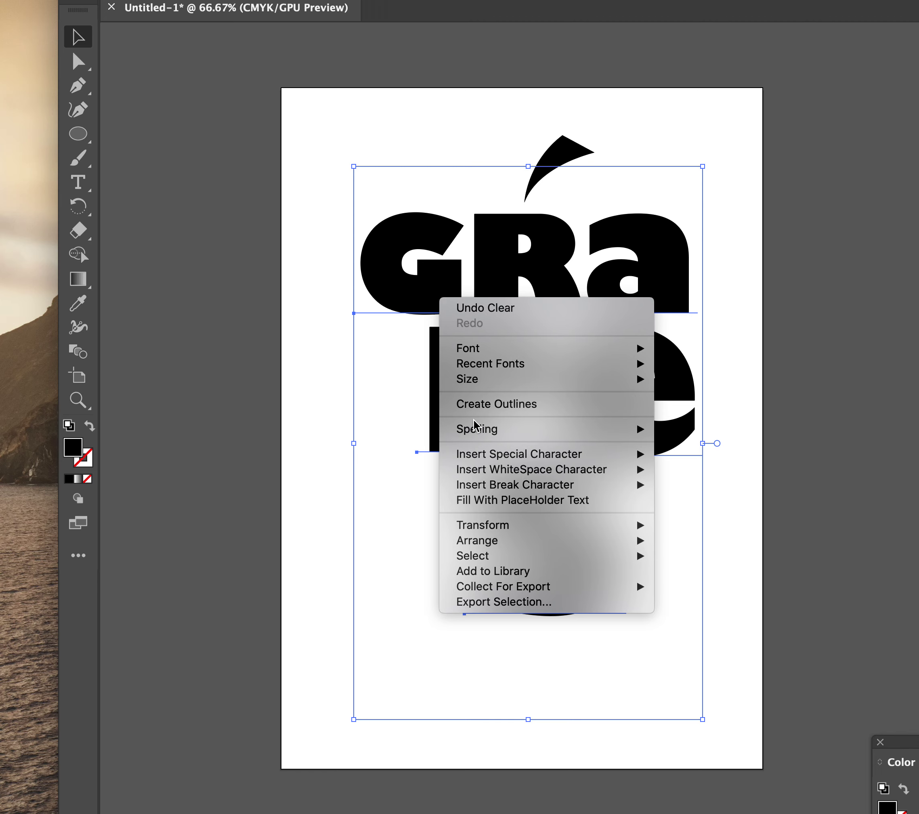
{"action": "left_click", "coordinate": [477, 408]}
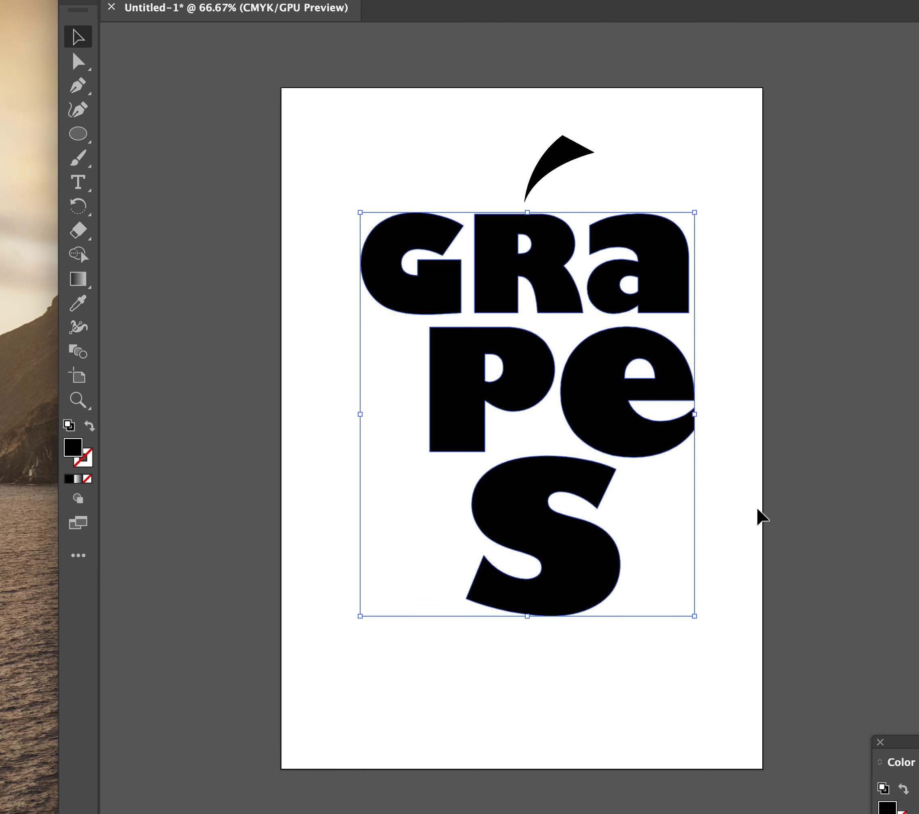
{"action": "left_click", "coordinate": [762, 517]}
{"action": "left_click", "coordinate": [581, 541]}
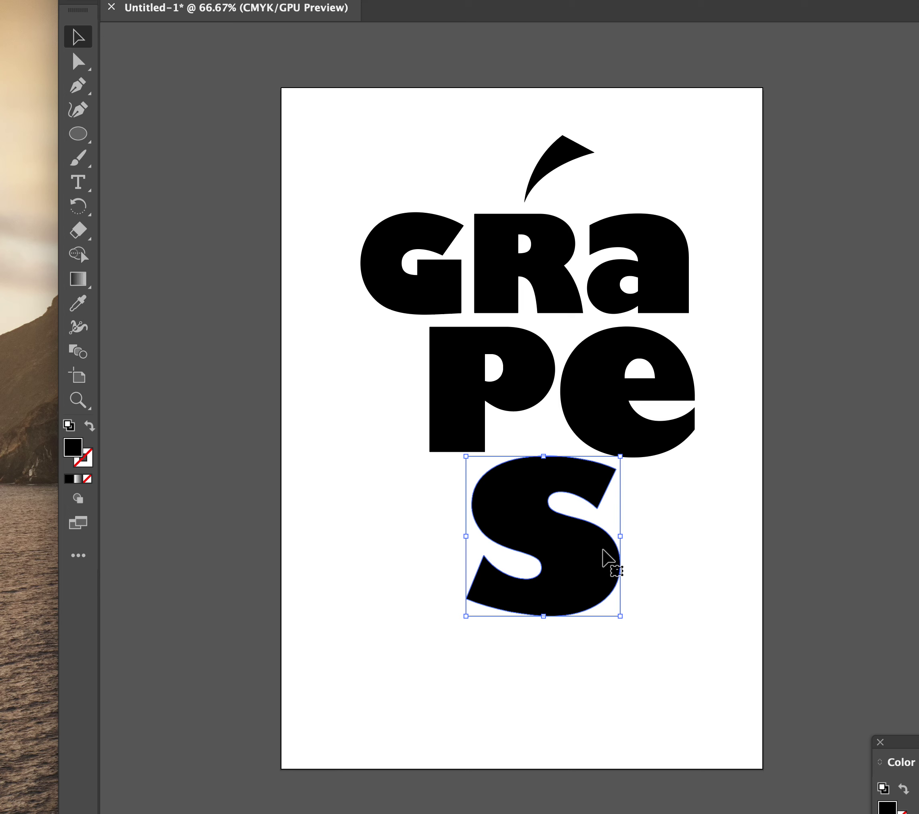
{"action": "left_click", "coordinate": [712, 623]}
- Draw a black circle about 62.79 mm across over the S's top and select both shapes
{"action": "left_click", "coordinate": [74, 135]}
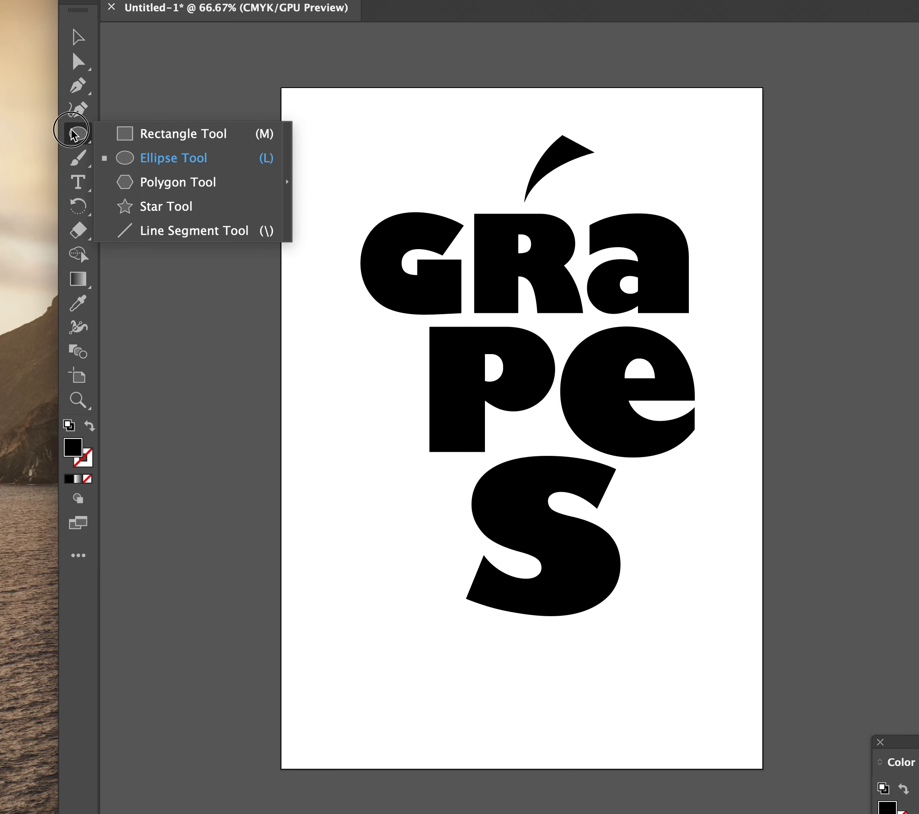
{"action": "left_click", "coordinate": [151, 160]}
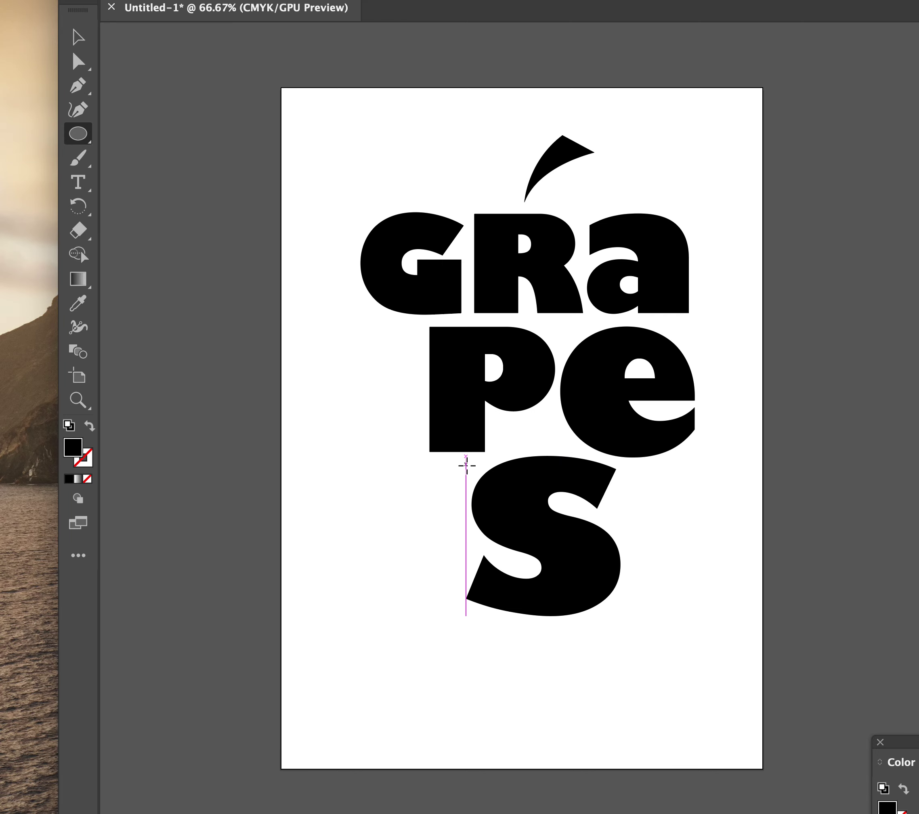
{"action": "left_click_drag", "start_coordinate": [466, 464], "coordinate": [610, 609]}
{"action": "scroll", "coordinate": [608, 609], "scroll_direction": "down", "scroll_amount": 2}
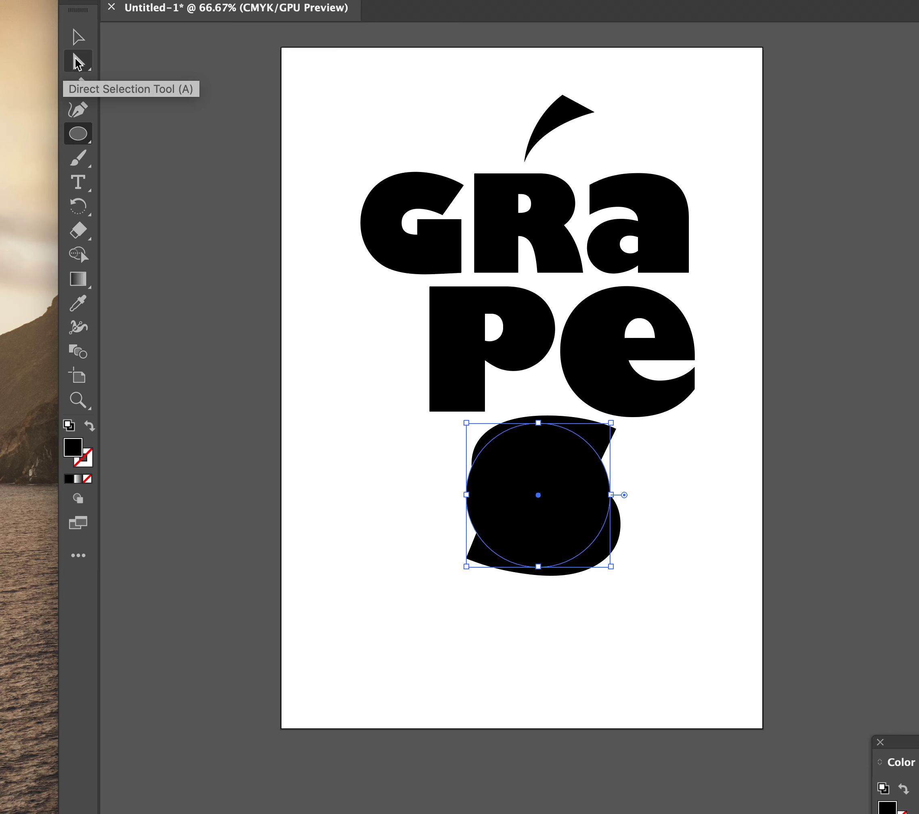
{"action": "left_click", "coordinate": [77, 61]}
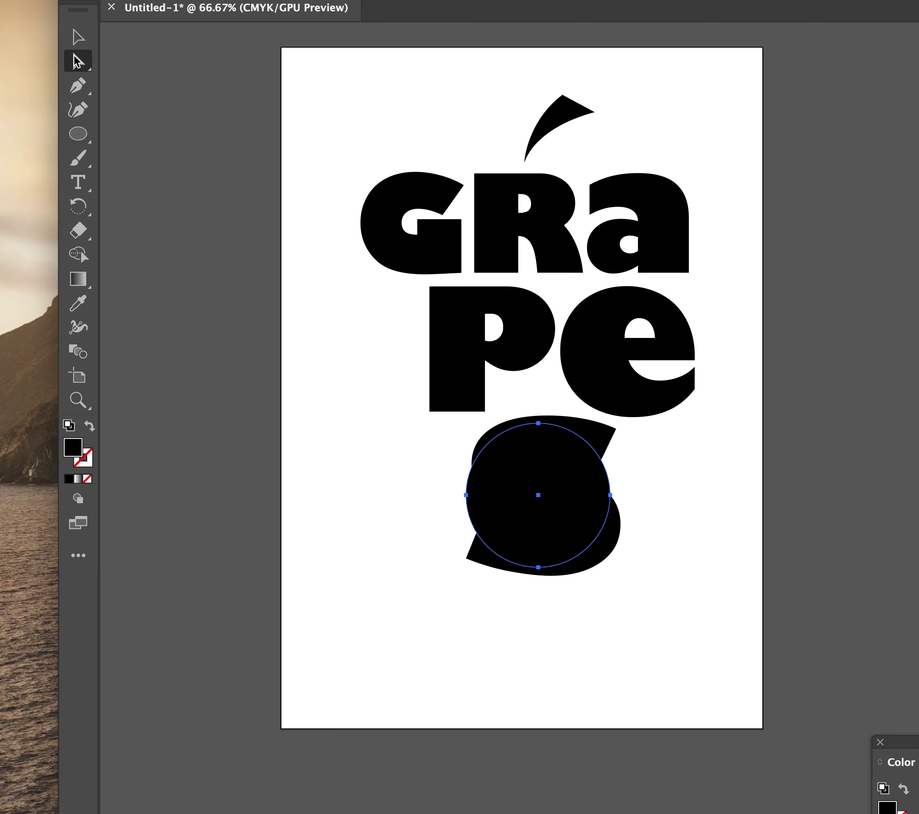
{"action": "left_click_drag", "start_coordinate": [409, 455], "coordinate": [714, 618]}
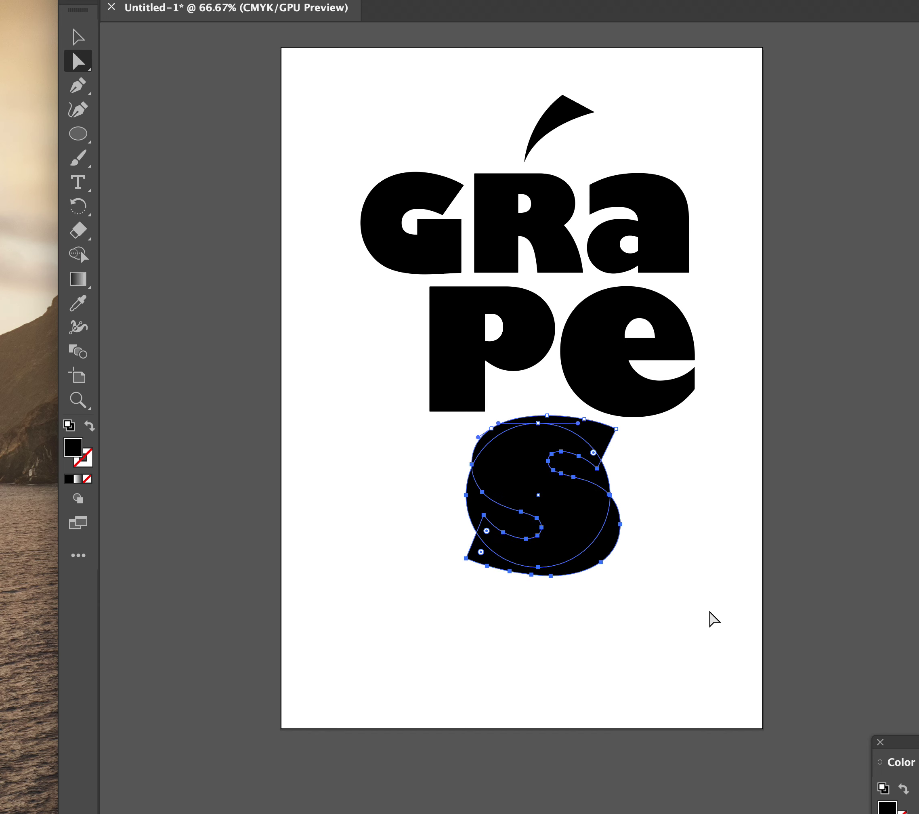
- Divide the S with Shape Builder where the circle overlaps it
{"action": "left_click", "coordinate": [81, 255]}
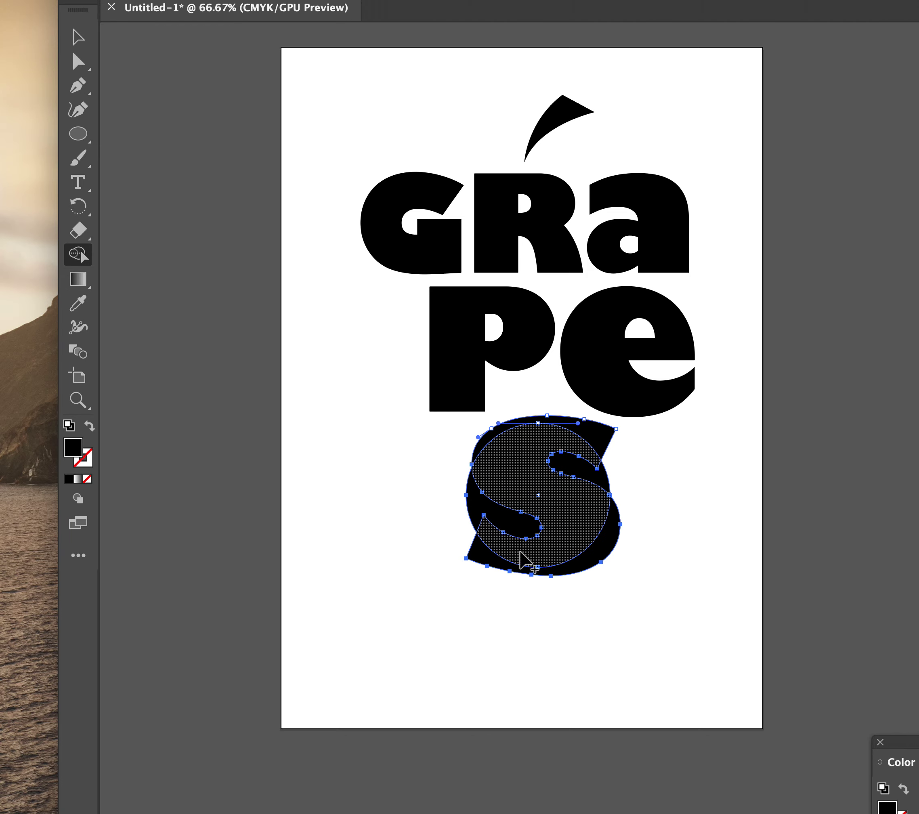
{"action": "left_click", "coordinate": [478, 551]}
{"action": "left_click", "coordinate": [595, 435]}
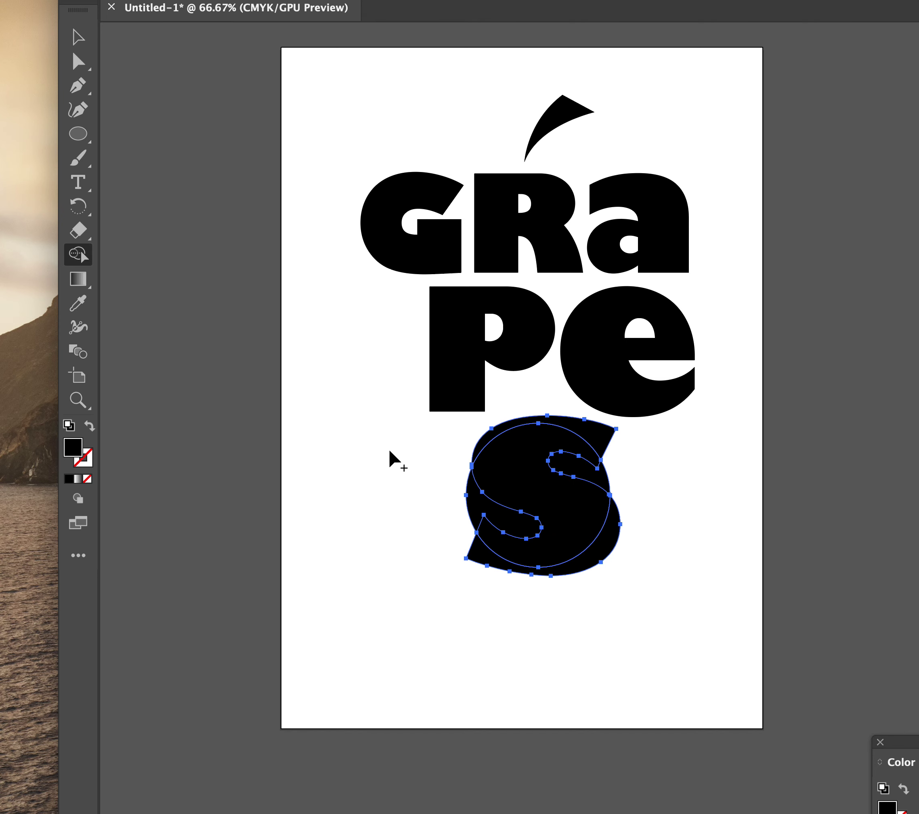
- Delete the S's lower and upper crescent pieces and move the circle to the lower right
{"action": "left_click", "coordinate": [78, 63]}
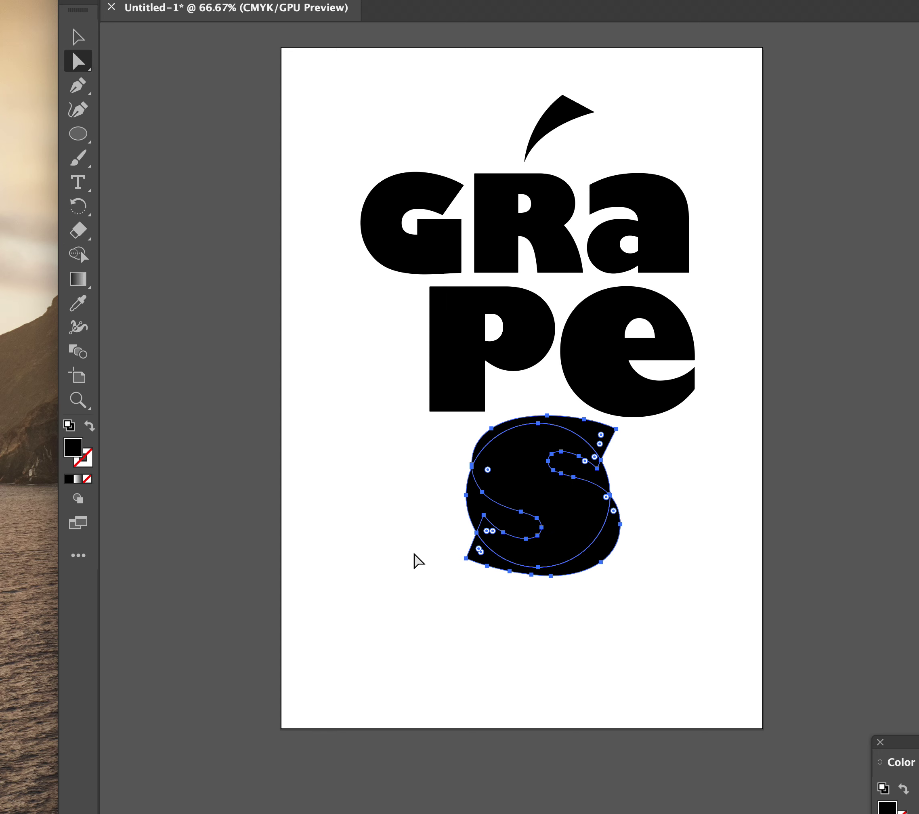
{"action": "left_click", "coordinate": [376, 543]}
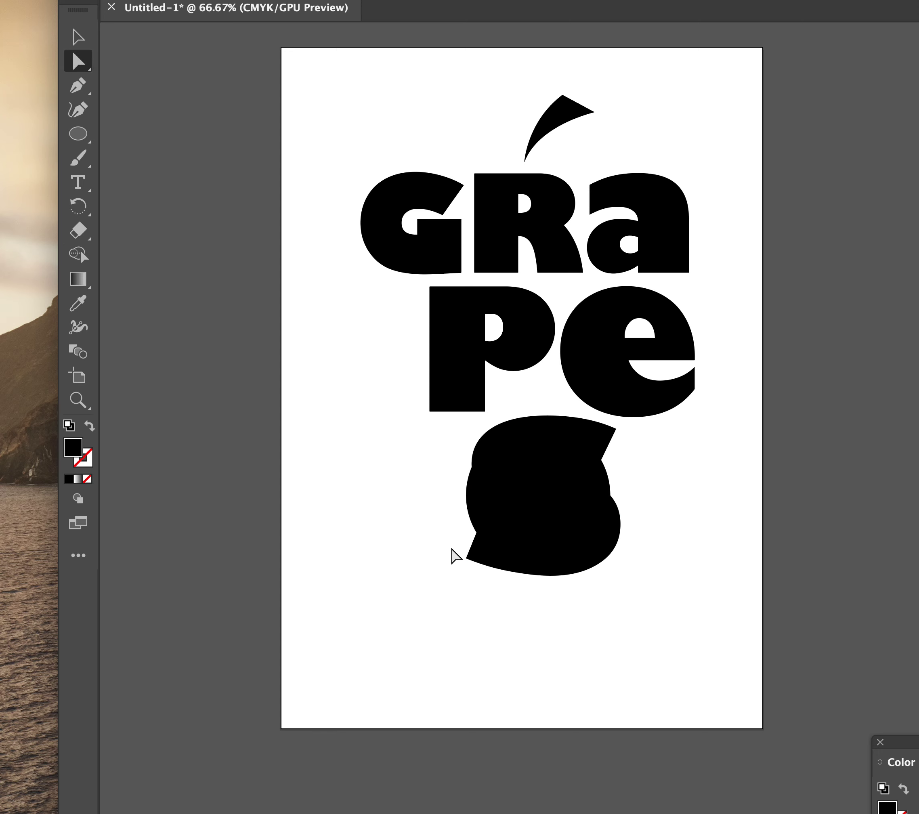
{"action": "left_click", "coordinate": [478, 555]}
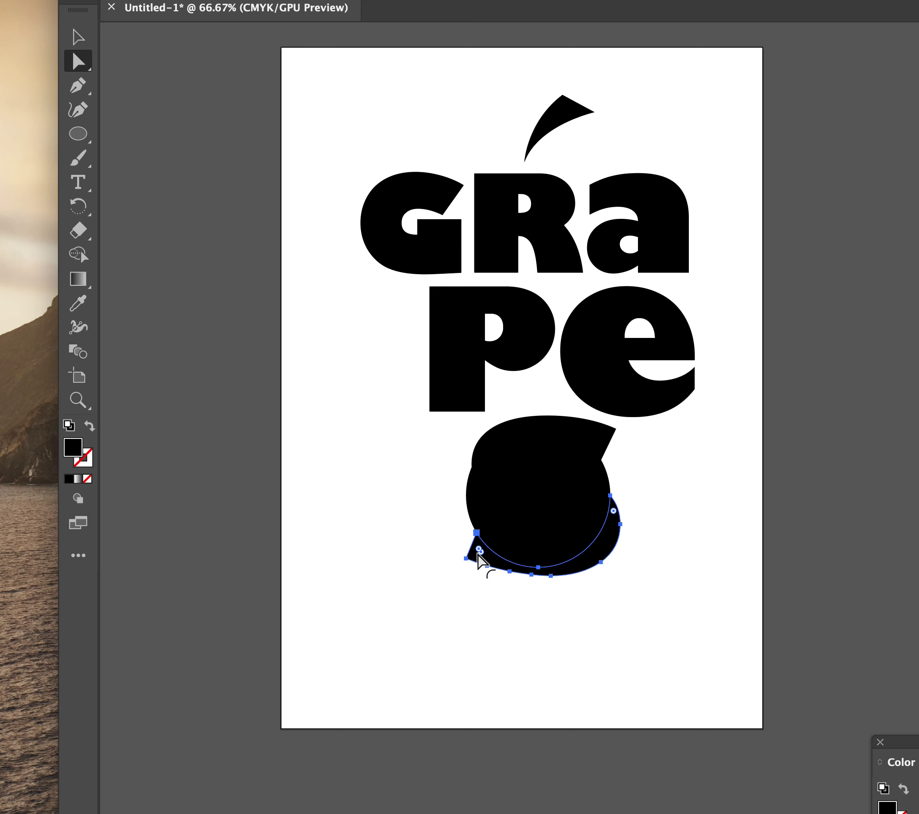
{"action": "key", "text": "Delete"}
{"action": "left_click", "coordinate": [595, 435]}
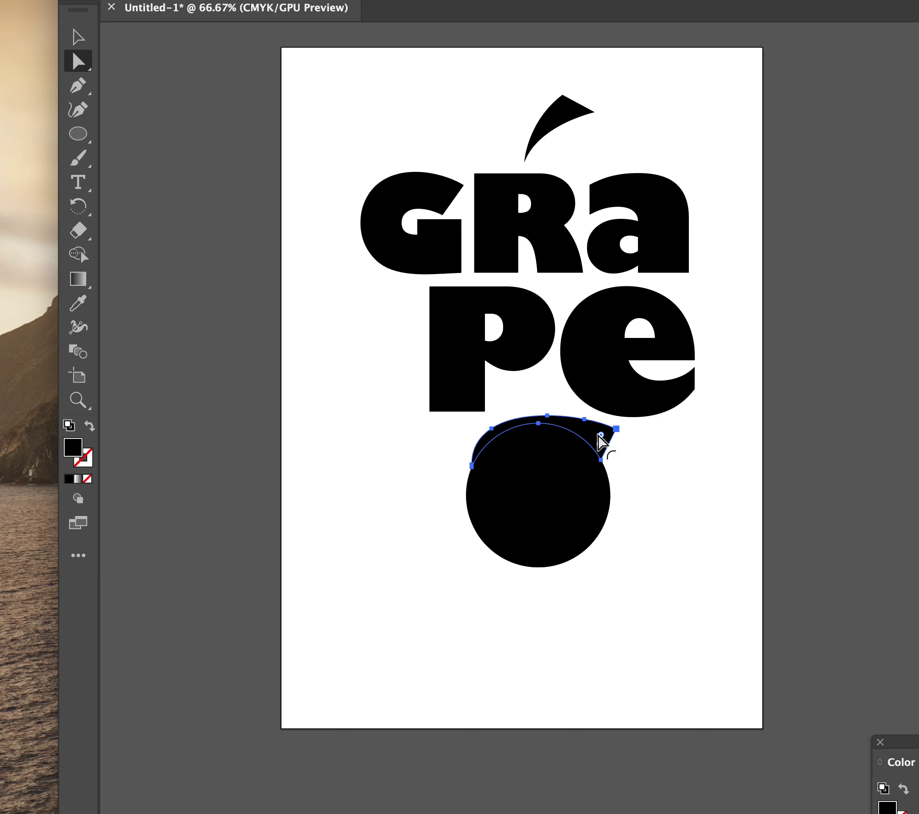
{"action": "key", "text": "Delete"}
{"action": "left_click_drag", "start_coordinate": [530, 519], "coordinate": [704, 606]}
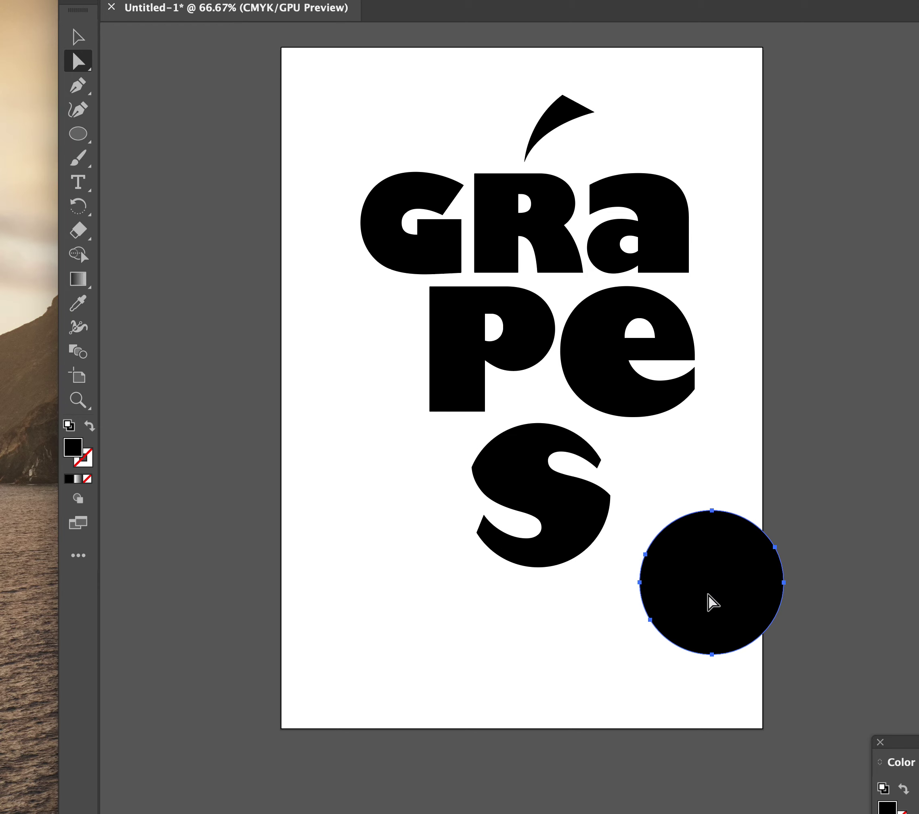
- Scale the spare circle down and place it over the bowl of the P
{"action": "left_click_drag", "start_coordinate": [710, 598], "coordinate": [485, 374]}
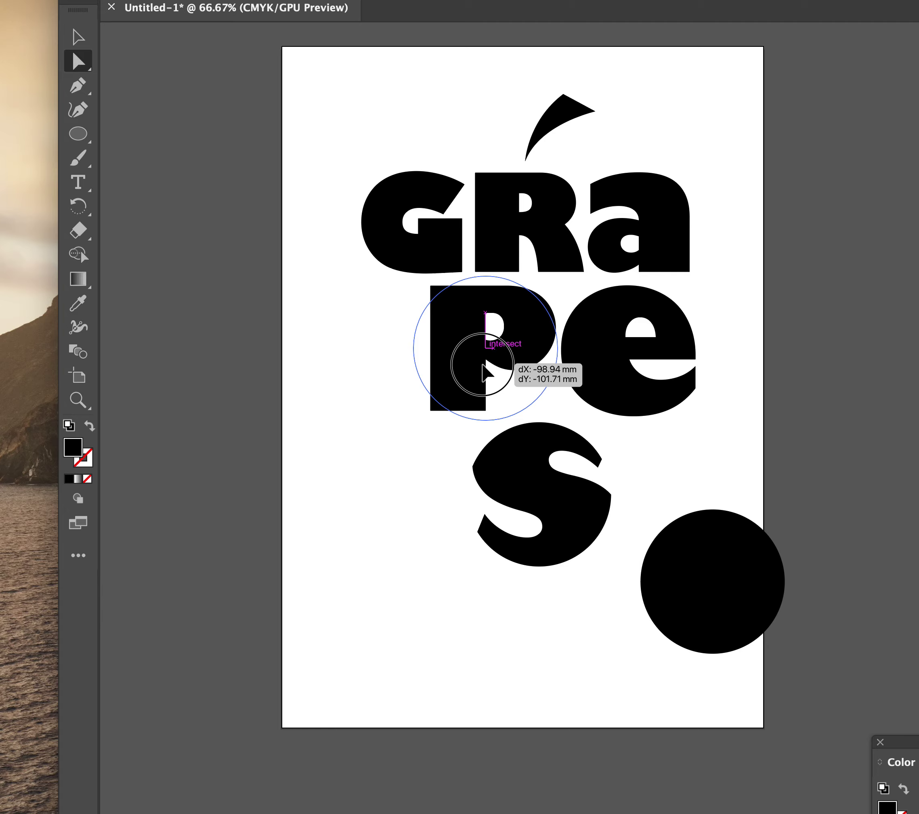
{"action": "left_click_drag", "start_coordinate": [485, 373], "coordinate": [710, 526]}
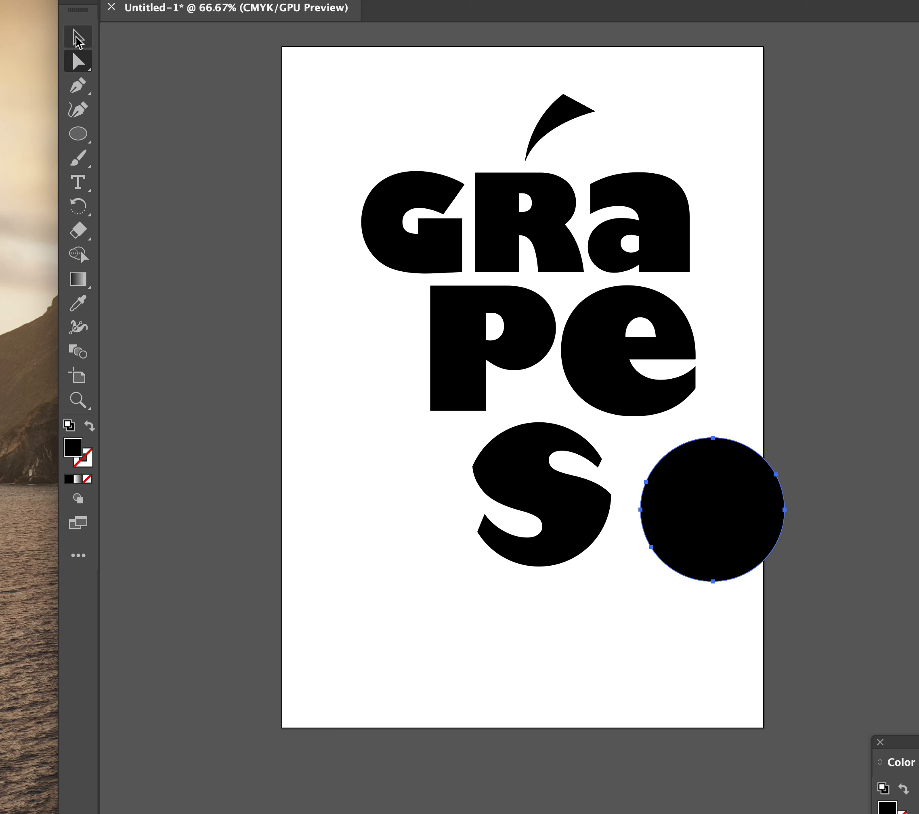
{"action": "left_click", "coordinate": [76, 37]}
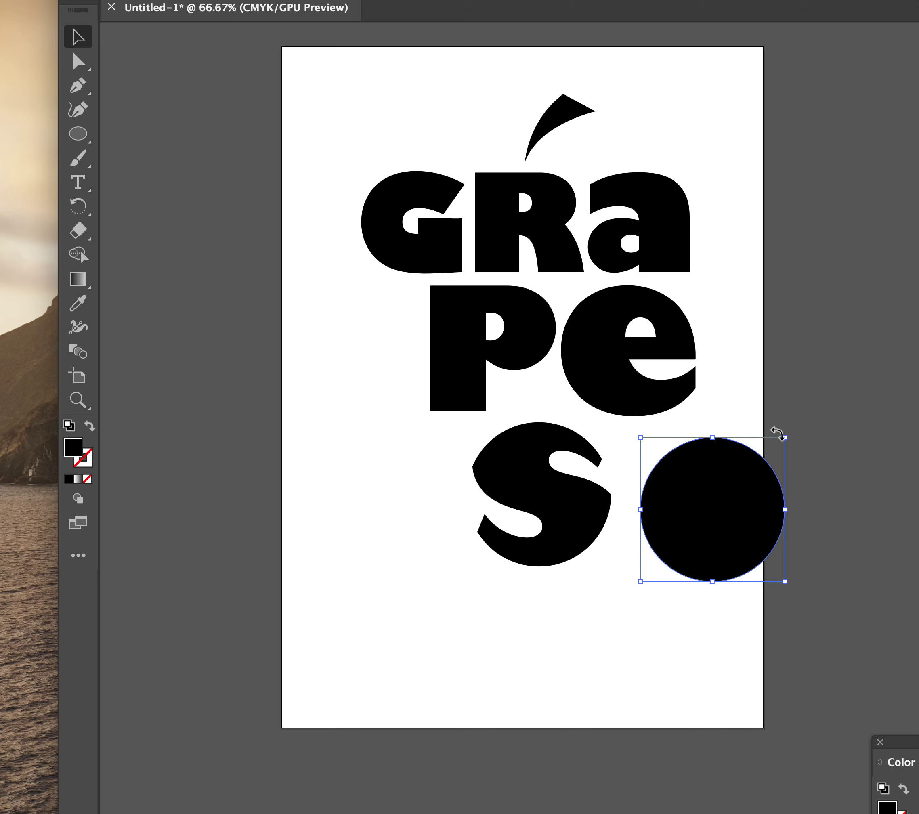
{"action": "left_click_drag", "start_coordinate": [787, 441], "coordinate": [764, 459]}
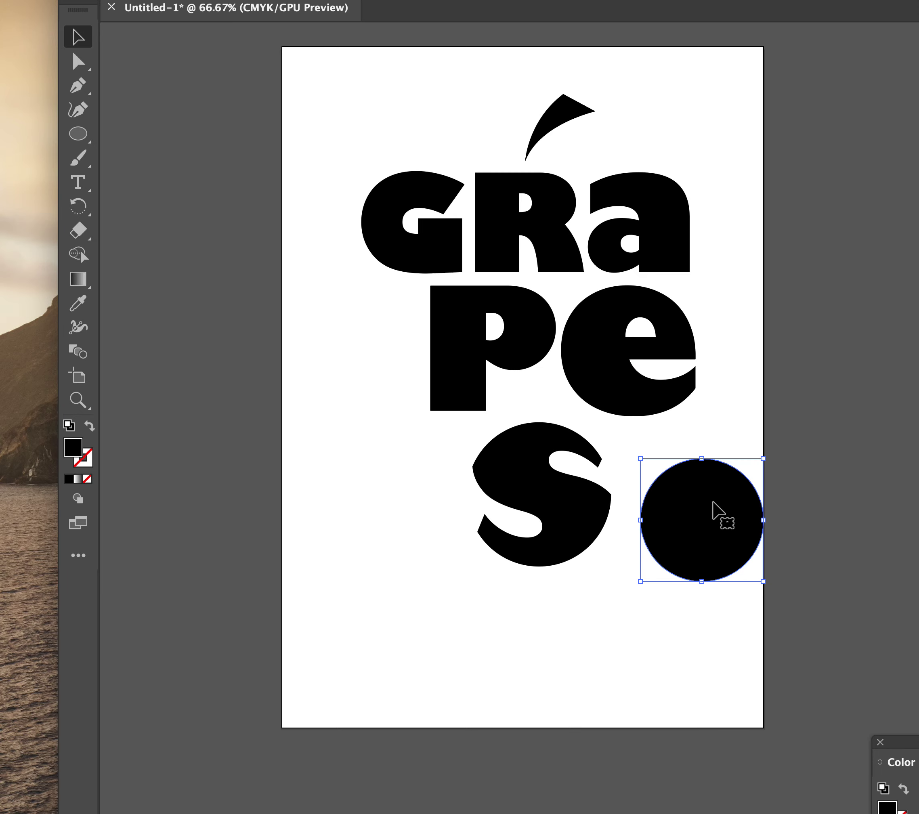
{"action": "left_click_drag", "start_coordinate": [715, 511], "coordinate": [496, 326]}
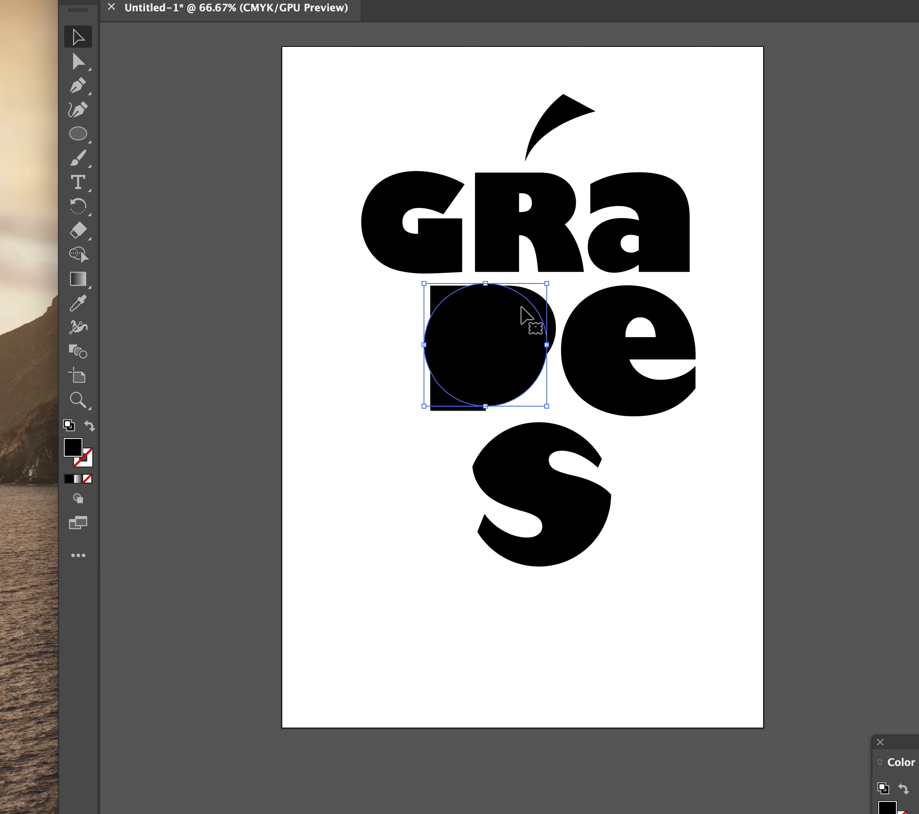
{"action": "left_click_drag", "start_coordinate": [548, 284], "coordinate": [543, 289]}
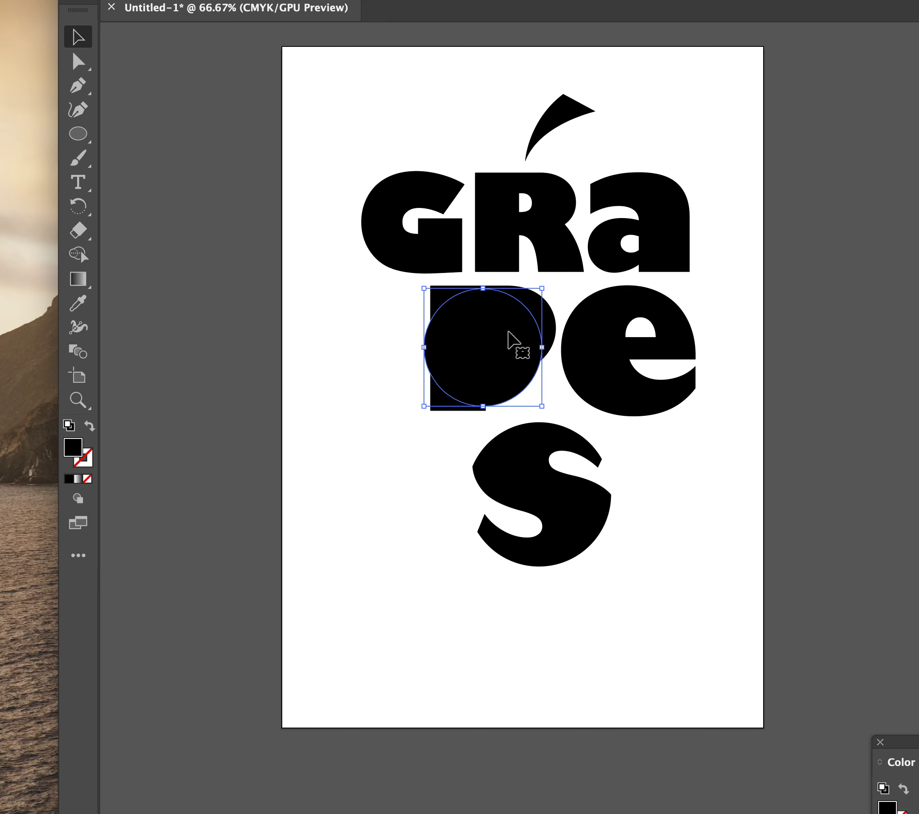
{"action": "mouse_move", "coordinate": [515, 344]}
{"action": "left_mouse_down"}
{"action": "mouse_move", "coordinate": [517, 331]}
{"action": "mouse_move", "coordinate": [507, 327]}
{"action": "mouse_move", "coordinate": [514, 338]}
{"action": "left_mouse_up"}
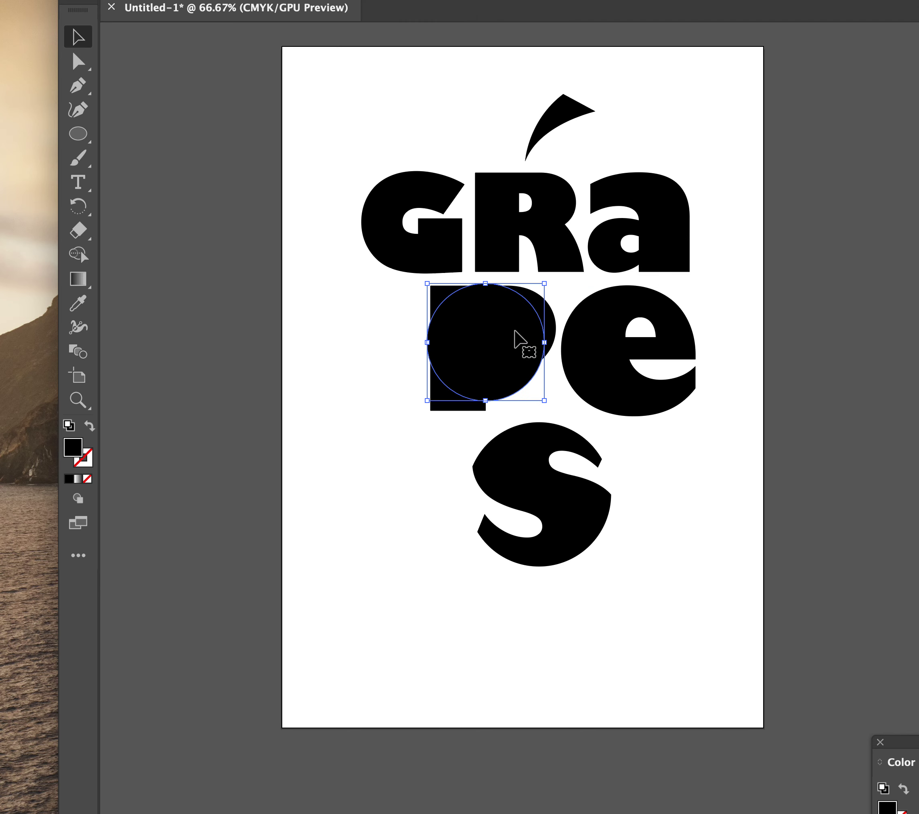
- Select the P with the circle and split the P's top-left and lower-left regions with Shape Builder
{"action": "left_click", "coordinate": [80, 70]}
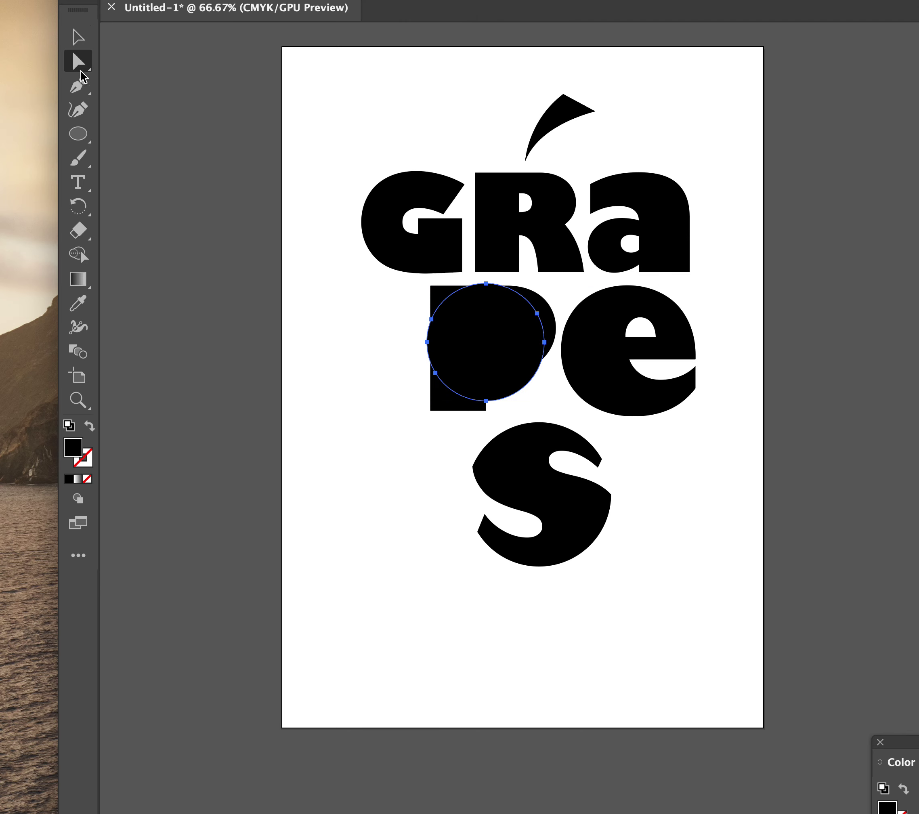
{"action": "left_click", "coordinate": [450, 408], "text": "shift"}
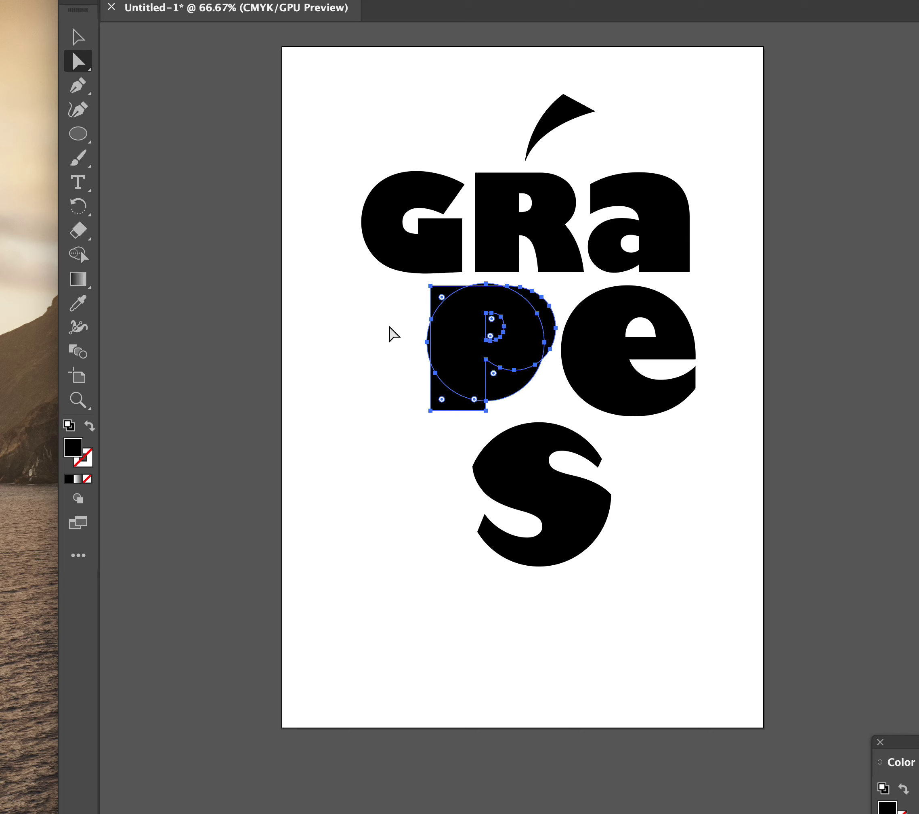
{"action": "left_click_drag", "start_coordinate": [369, 309], "coordinate": [494, 374]}
{"action": "left_click", "coordinate": [78, 254]}
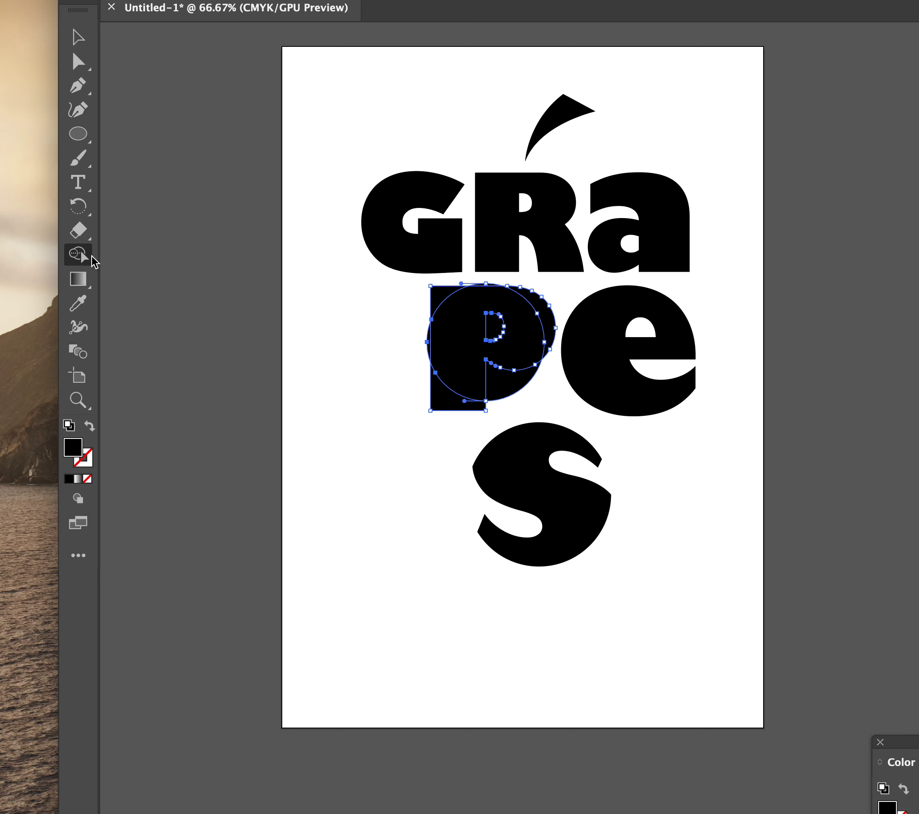
{"action": "left_click", "coordinate": [445, 302]}
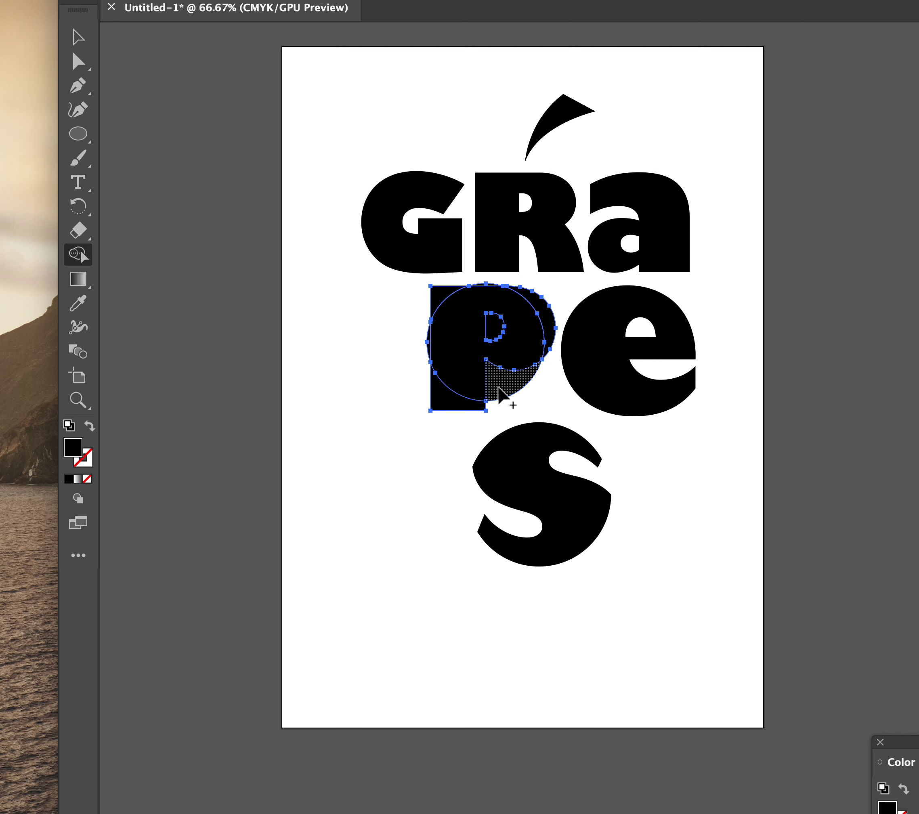
{"action": "left_click", "coordinate": [441, 398]}
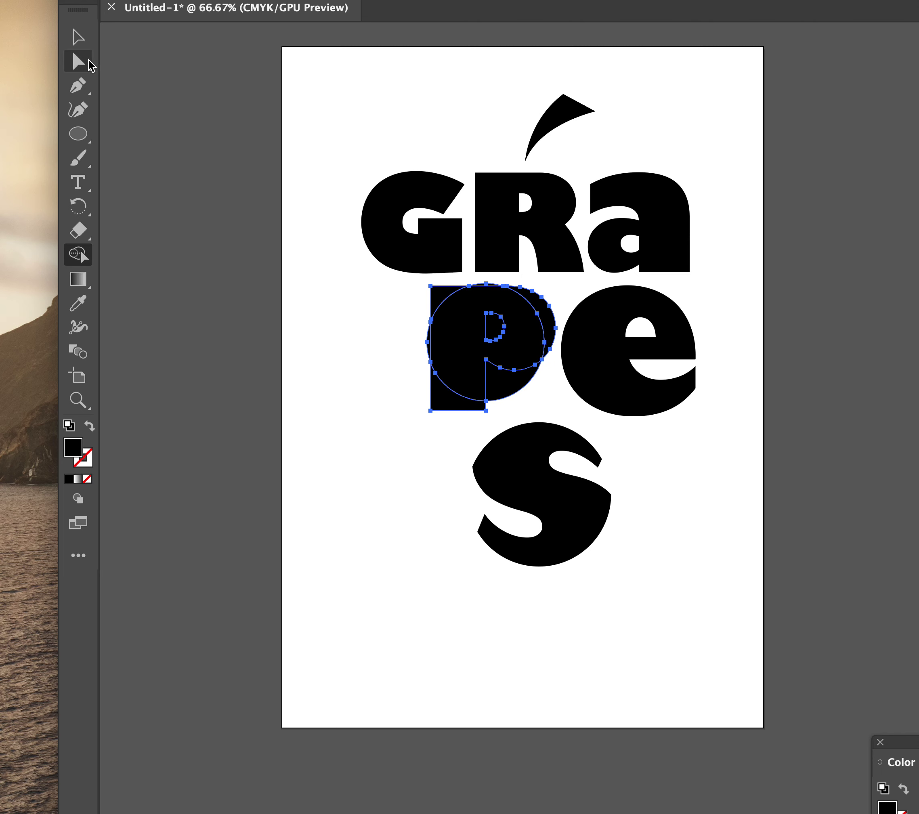
- Delete the P's two corner pieces and right crescent, then move the circle beside the S
{"action": "left_click", "coordinate": [84, 61]}
{"action": "left_click", "coordinate": [312, 305]}
{"action": "left_click", "coordinate": [451, 406]}
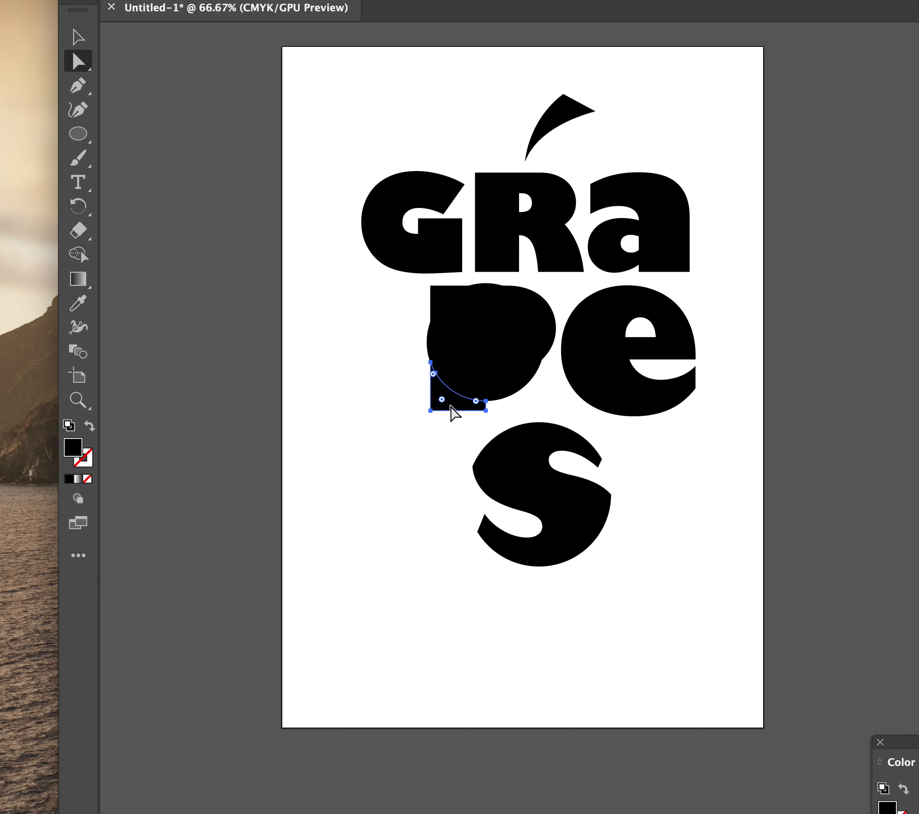
{"action": "key", "text": "Delete"}
{"action": "left_click", "coordinate": [441, 294]}
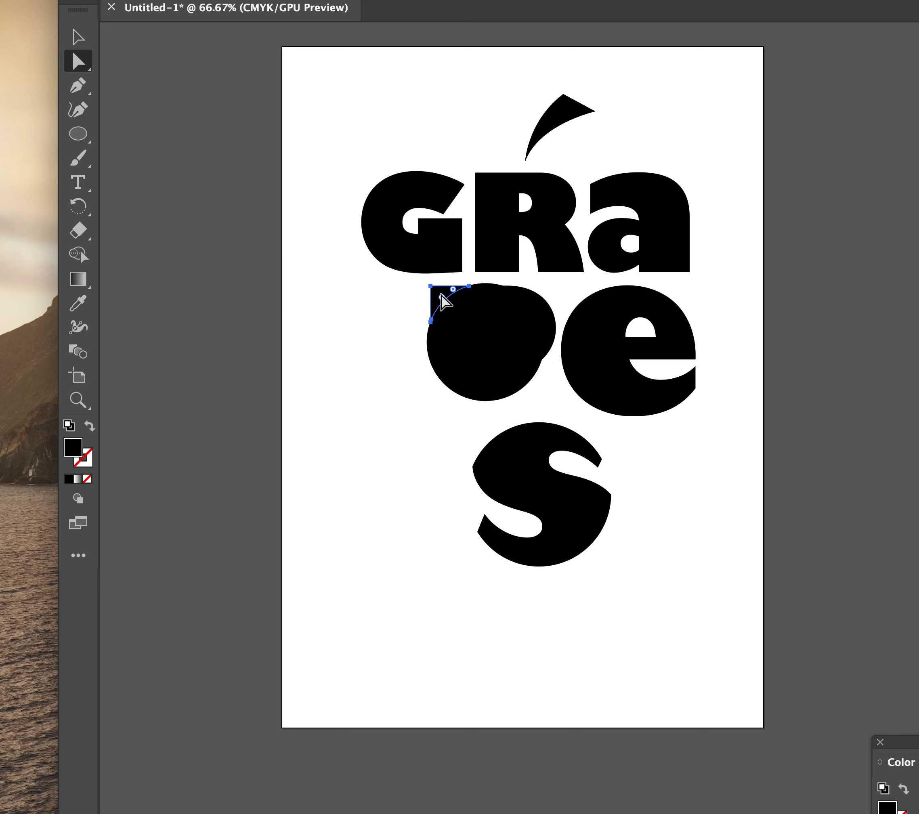
{"action": "key", "text": "Delete"}
{"action": "left_click", "coordinate": [551, 323]}
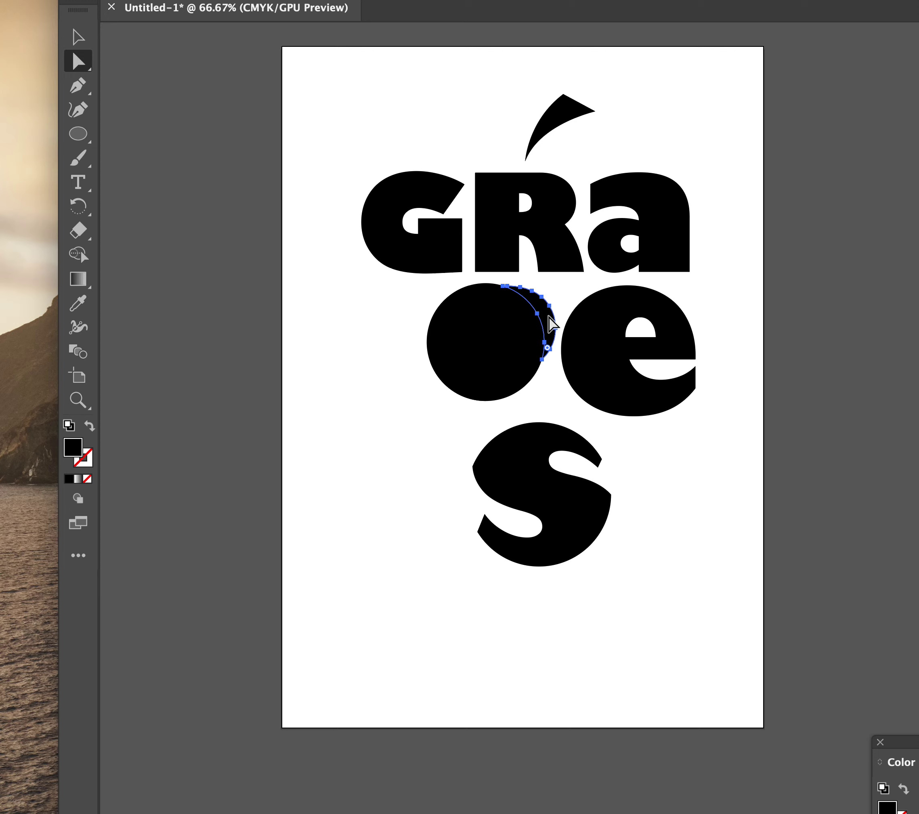
{"action": "key", "text": "Delete"}
{"action": "left_click", "coordinate": [510, 340]}
{"action": "left_click_drag", "start_coordinate": [492, 345], "coordinate": [689, 488]}
- Centre the circle on the e and split the e's outer ring with Shape Builder
{"action": "scroll", "coordinate": [682, 447], "scroll_direction": "right", "scroll_amount": 1}
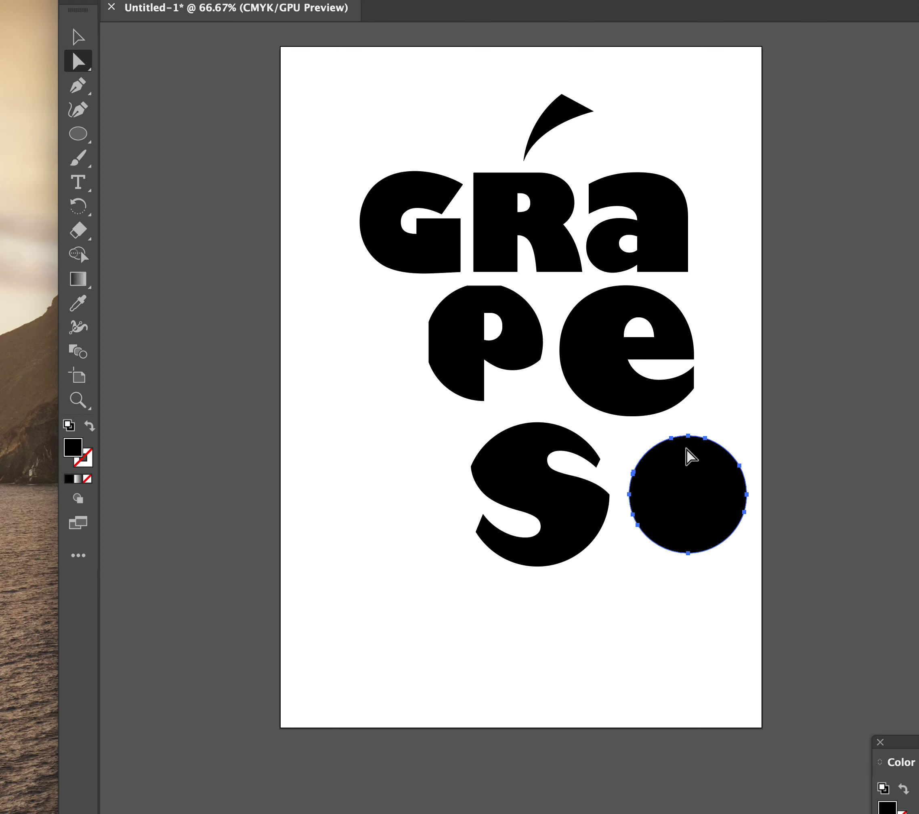
{"action": "left_click_drag", "start_coordinate": [698, 504], "coordinate": [637, 363]}
{"action": "left_click_drag", "start_coordinate": [733, 326], "coordinate": [621, 387]}
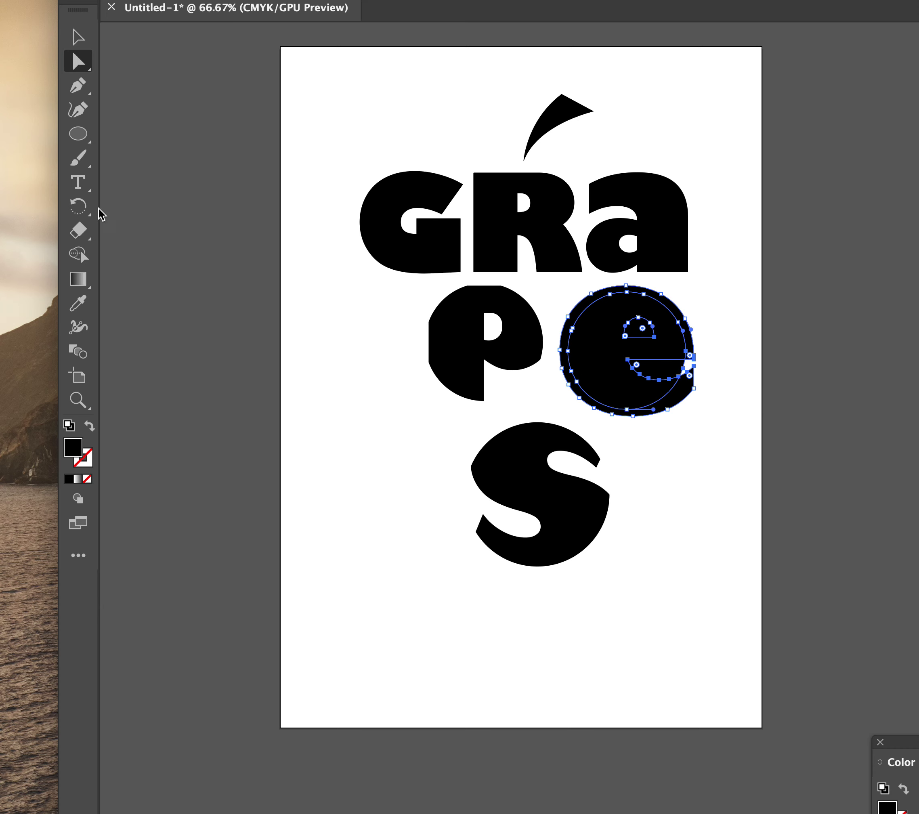
{"action": "left_click", "coordinate": [78, 254]}
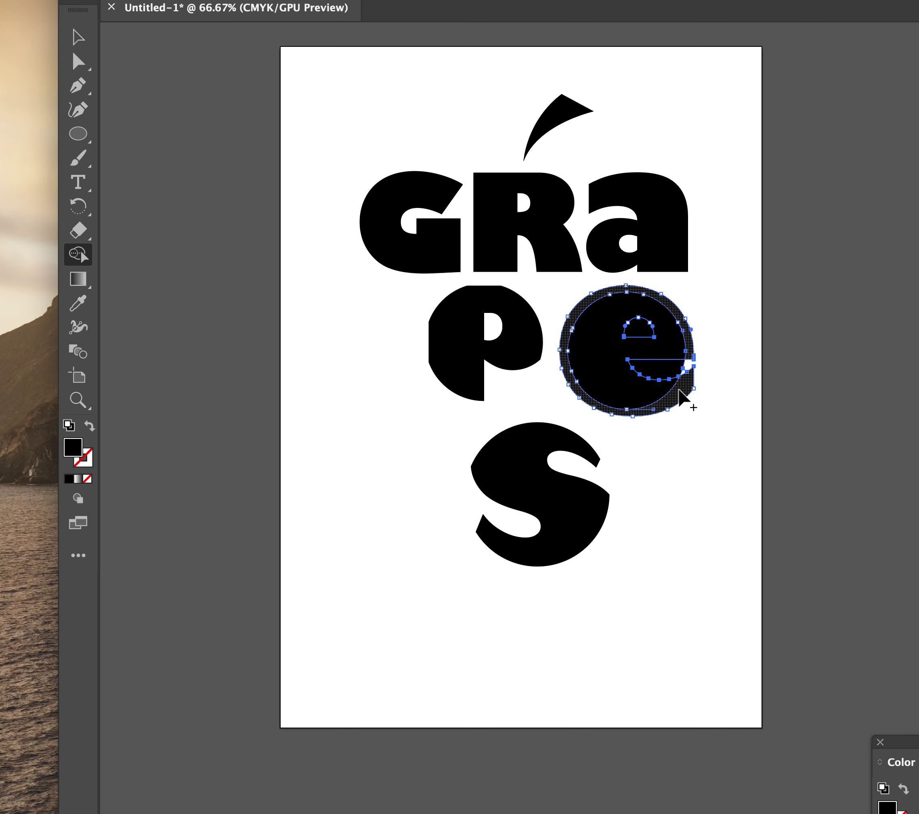
{"action": "scroll", "coordinate": [686, 377], "scroll_direction": "down", "scroll_amount": 1}
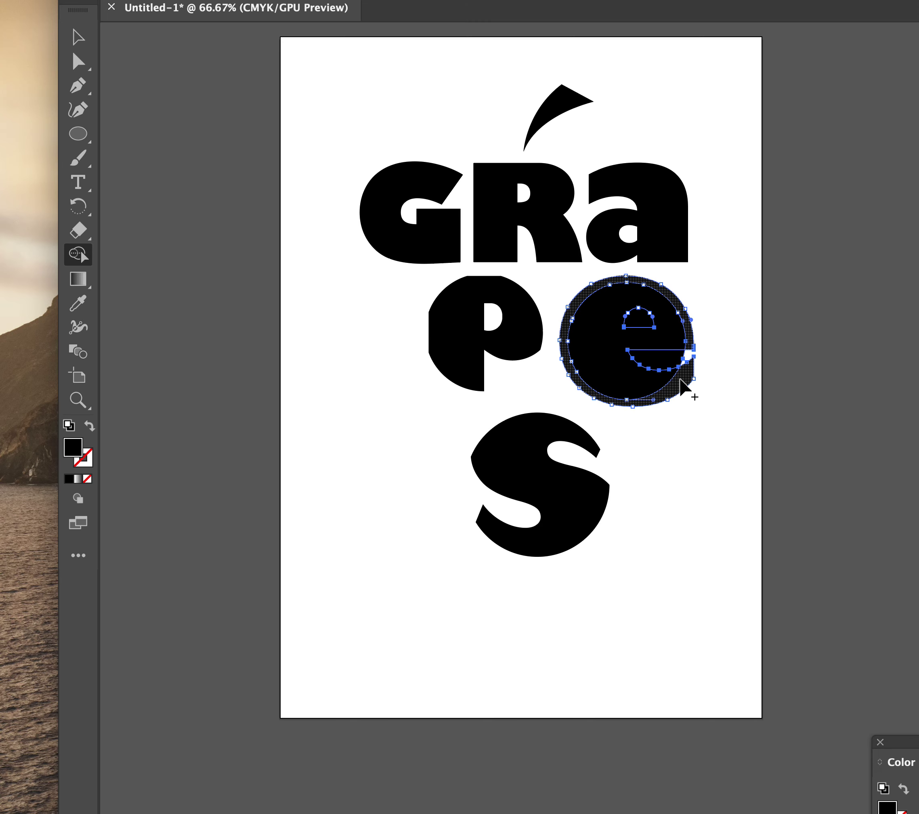
{"action": "left_click", "coordinate": [680, 378]}
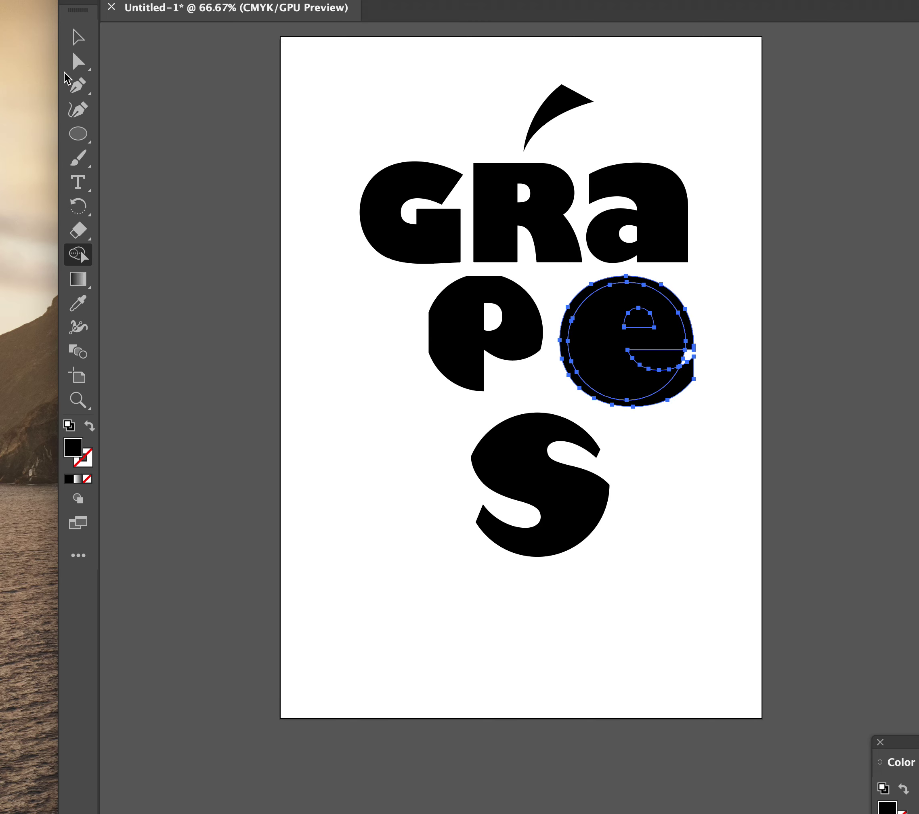
- Move the e's inner circle off the page's right and select the outer ring
{"action": "left_click", "coordinate": [78, 61]}
{"action": "left_click", "coordinate": [677, 558]}
{"action": "left_click_drag", "start_coordinate": [660, 377], "coordinate": [847, 414]}
{"action": "left_click", "coordinate": [670, 401]}
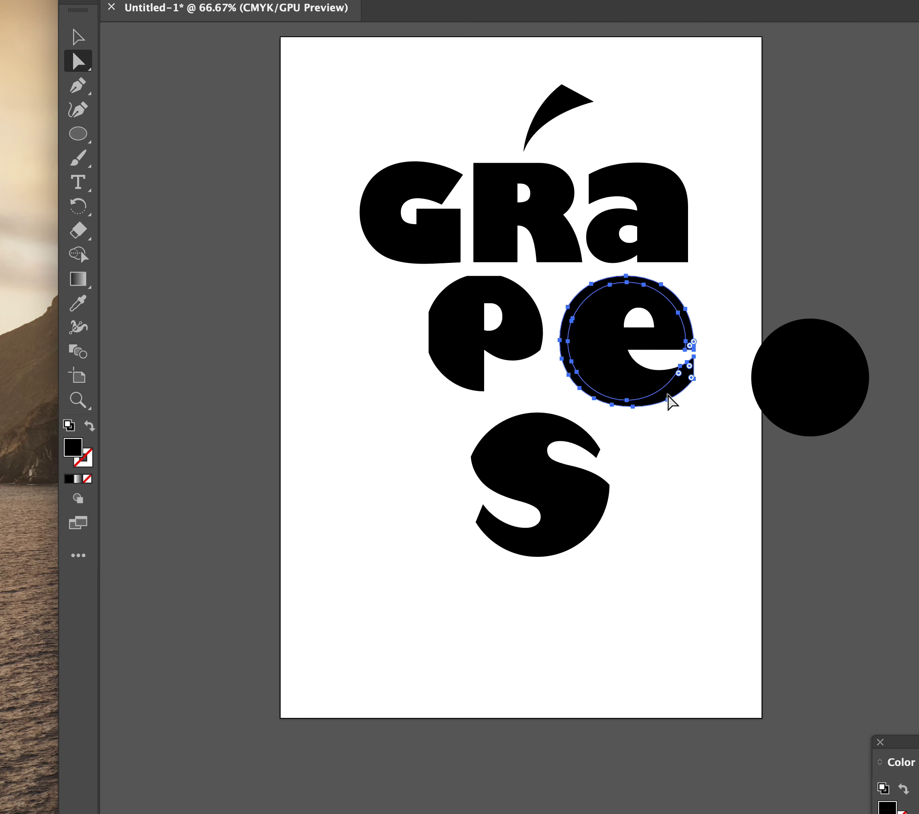
- Delete the e's outer ring, then shrink the black disc and place it over the G
{"action": "key", "text": "Delete"}
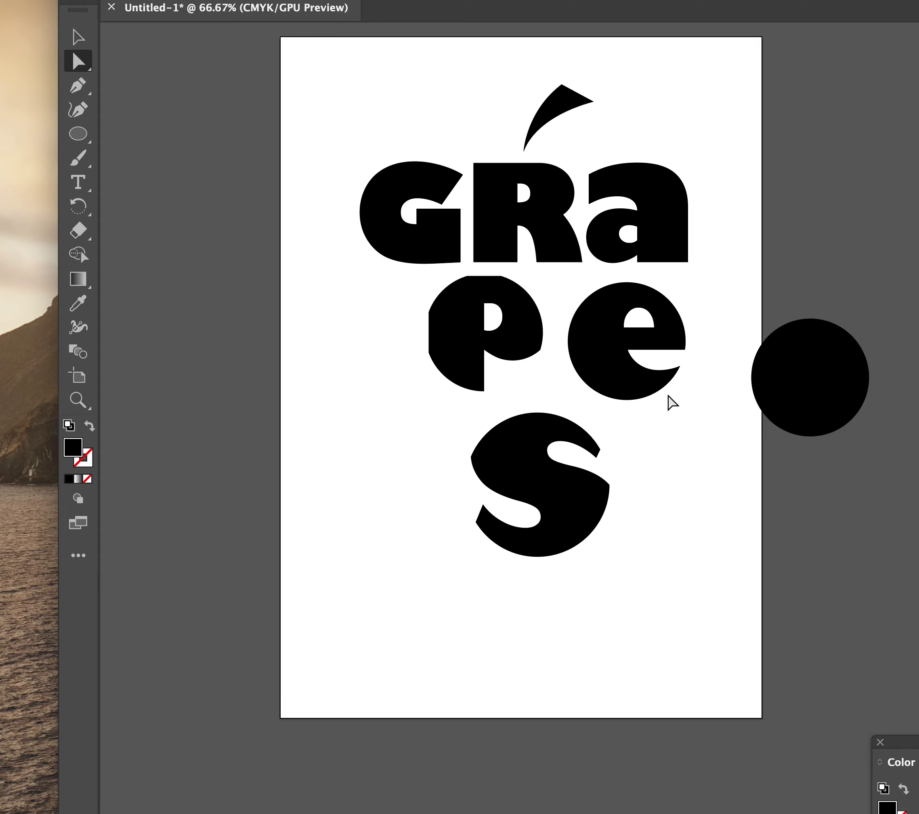
{"action": "scroll", "coordinate": [668, 402], "scroll_direction": "right", "scroll_amount": 2}
{"action": "scroll", "coordinate": [661, 406], "scroll_direction": "down", "scroll_amount": 1}
{"action": "left_click", "coordinate": [800, 399]}
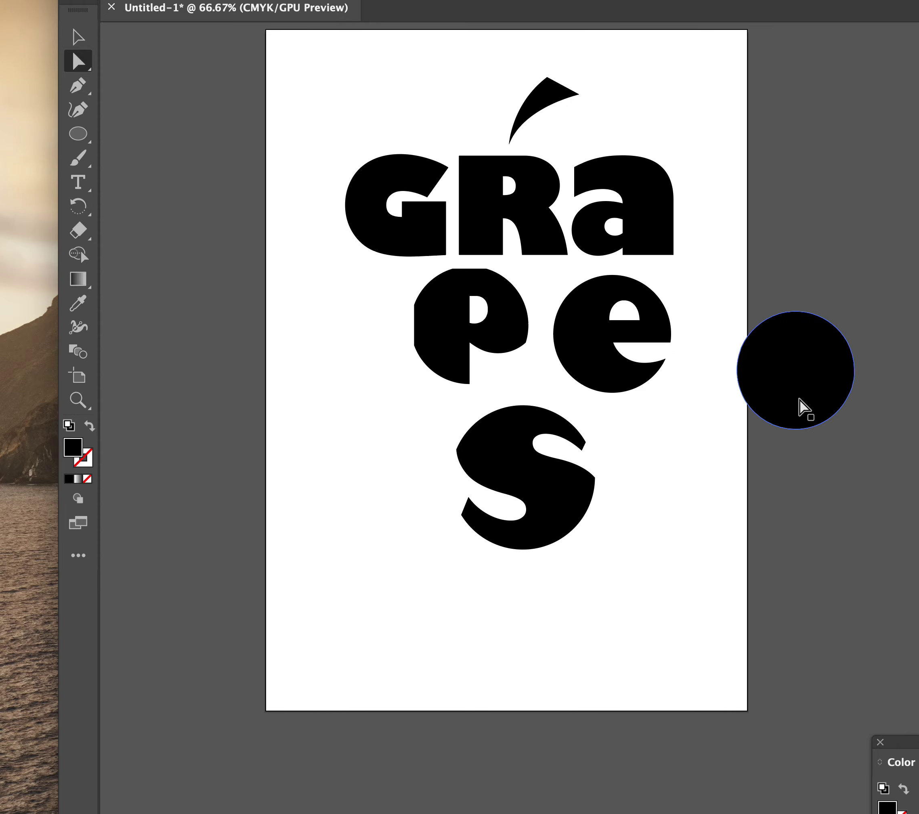
{"action": "left_click_drag", "start_coordinate": [800, 399], "coordinate": [299, 349]}
{"action": "left_click", "coordinate": [78, 38]}
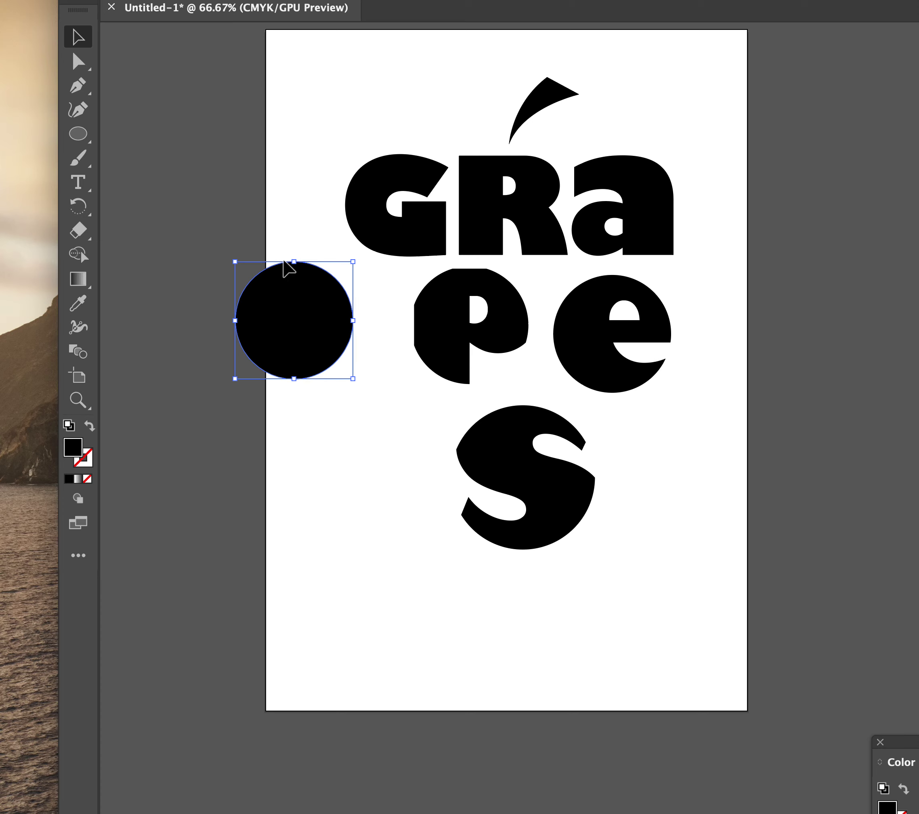
{"action": "left_click_drag", "start_coordinate": [353, 262], "coordinate": [324, 290]}
{"action": "left_click_drag", "start_coordinate": [285, 320], "coordinate": [402, 197]}
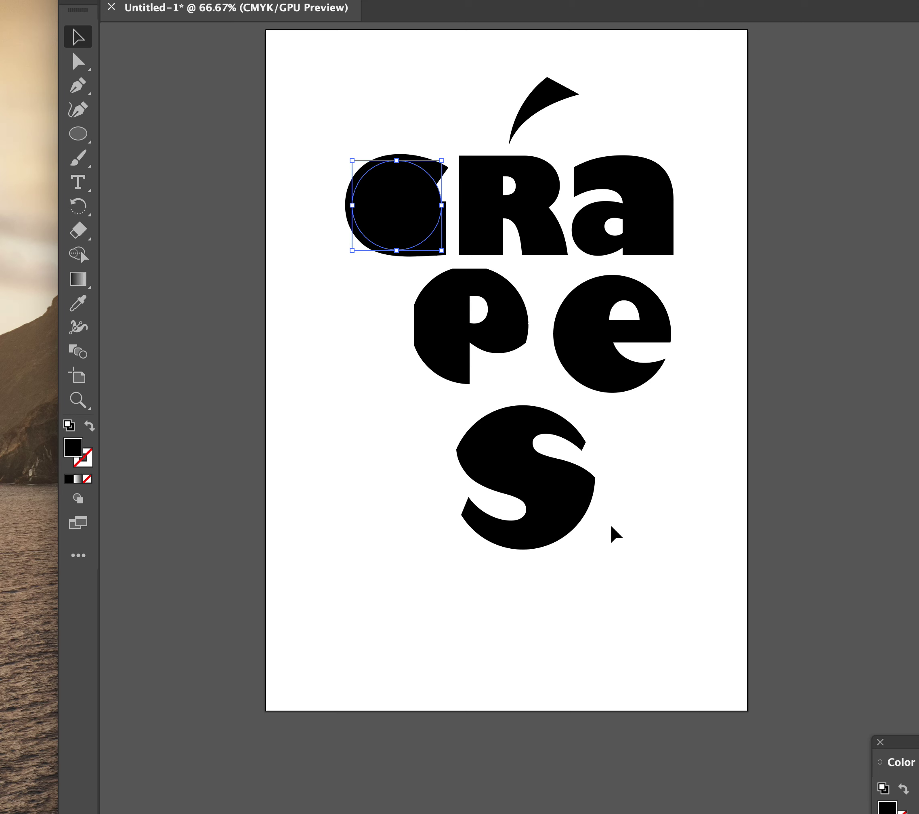
- Split the G's outer ring off with Shape Builder and move the inner circle to the top-left
{"action": "left_click_drag", "start_coordinate": [305, 188], "coordinate": [369, 230]}
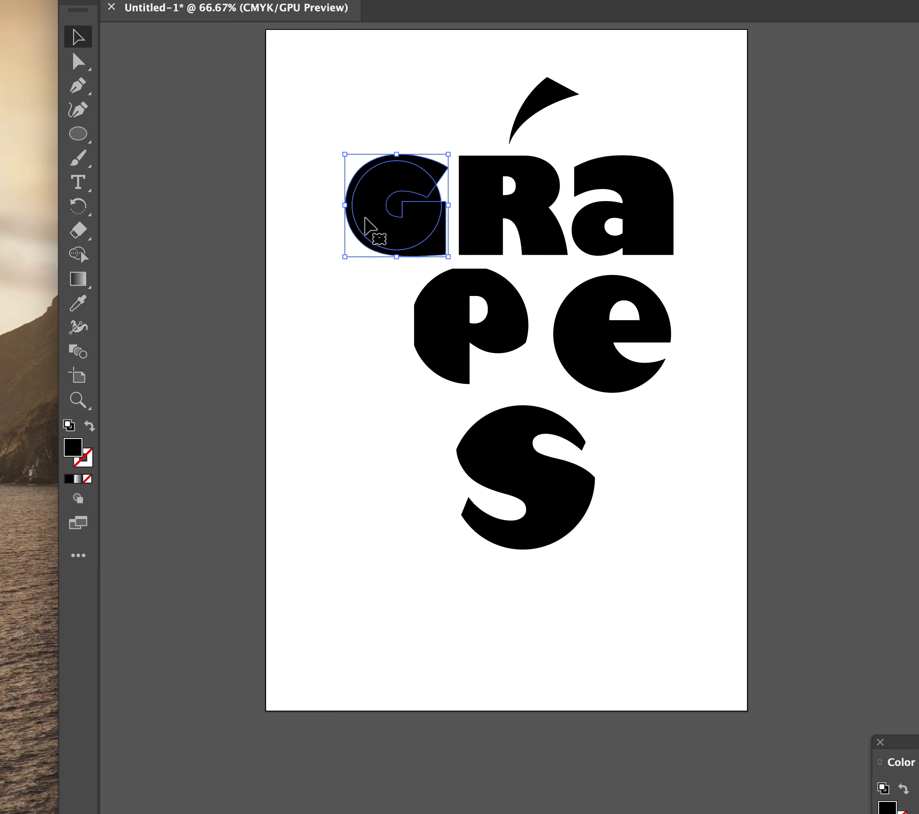
{"action": "left_click", "coordinate": [78, 61]}
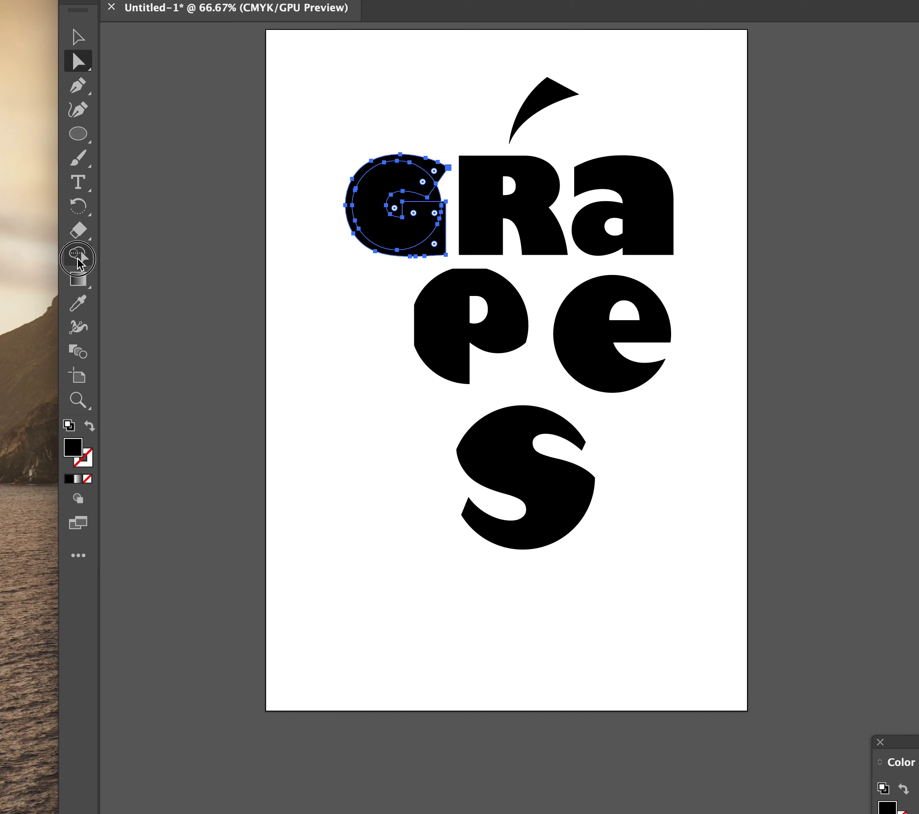
{"action": "left_click", "coordinate": [78, 259]}
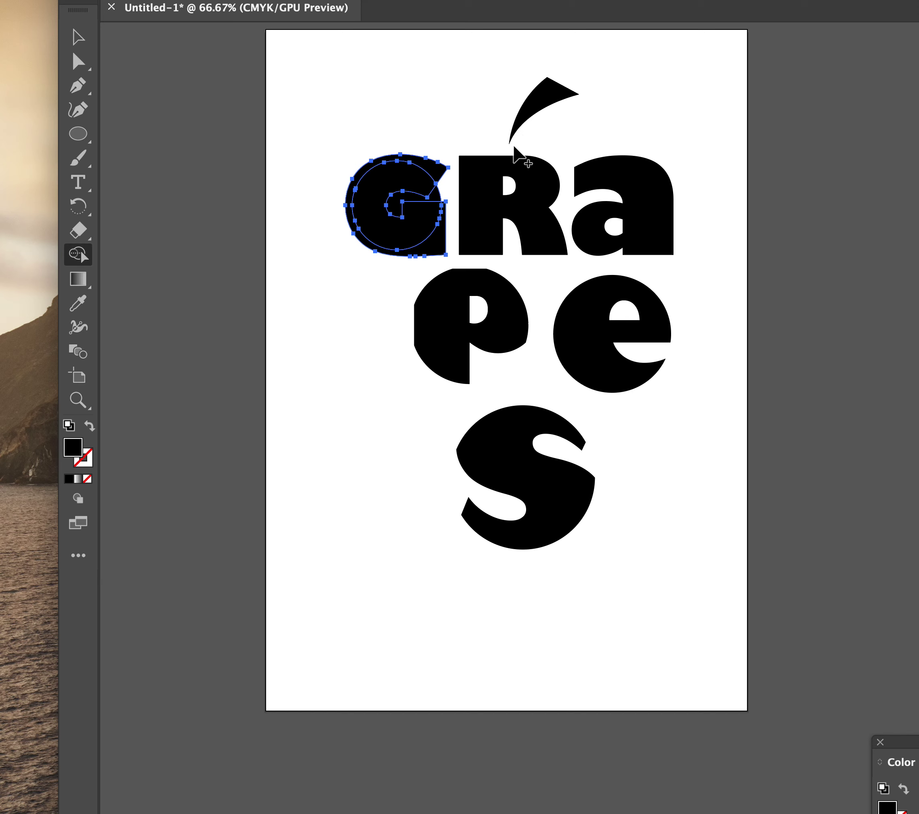
{"action": "left_click", "coordinate": [437, 177]}
{"action": "left_click", "coordinate": [78, 61]}
{"action": "left_click", "coordinate": [378, 218]}
{"action": "left_click_drag", "start_coordinate": [378, 218], "coordinate": [288, 118]}
{"action": "left_click", "coordinate": [438, 172]}
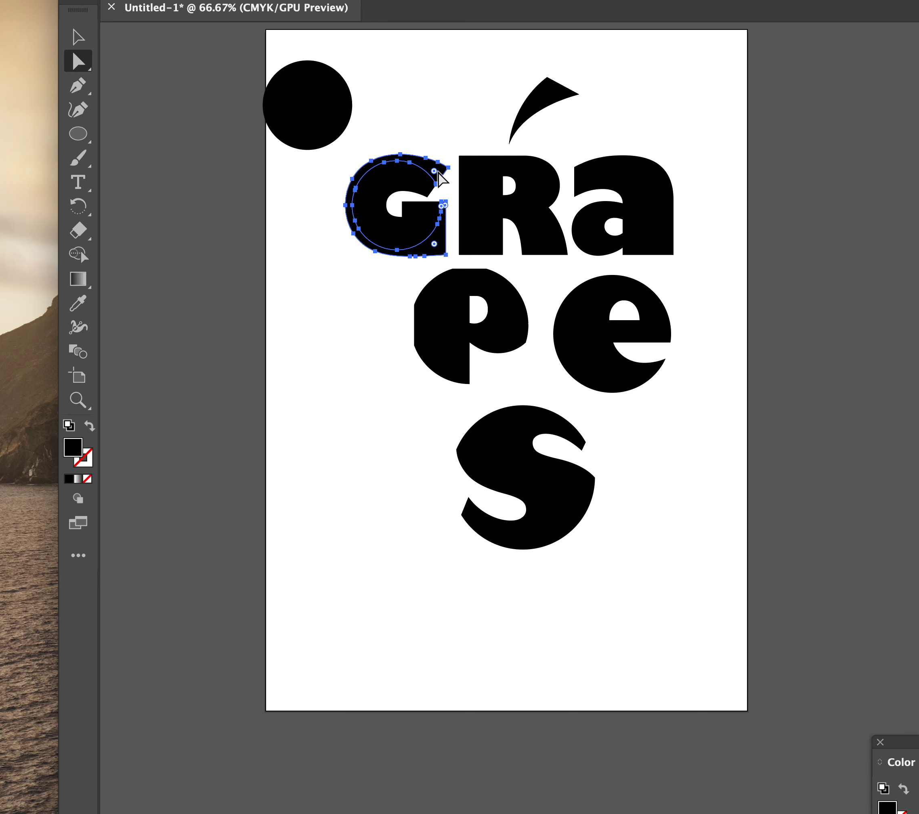
- Delete the G's outer ring, move the circle onto the R, and split the R along it
{"action": "key", "text": "Delete"}
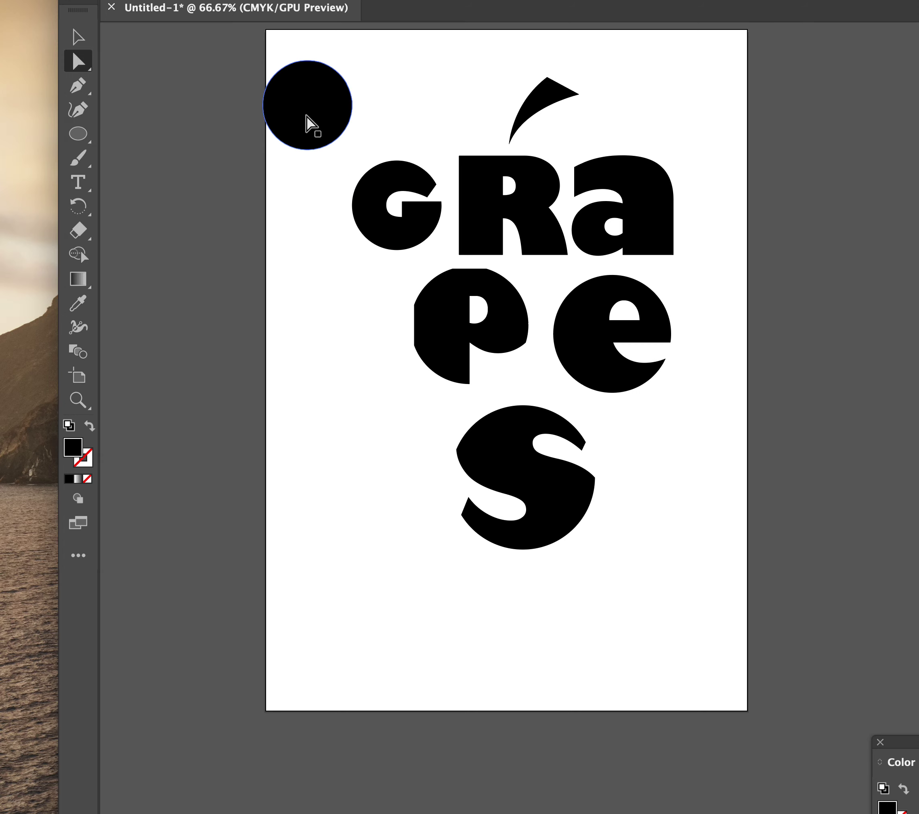
{"action": "left_click_drag", "start_coordinate": [308, 122], "coordinate": [503, 219]}
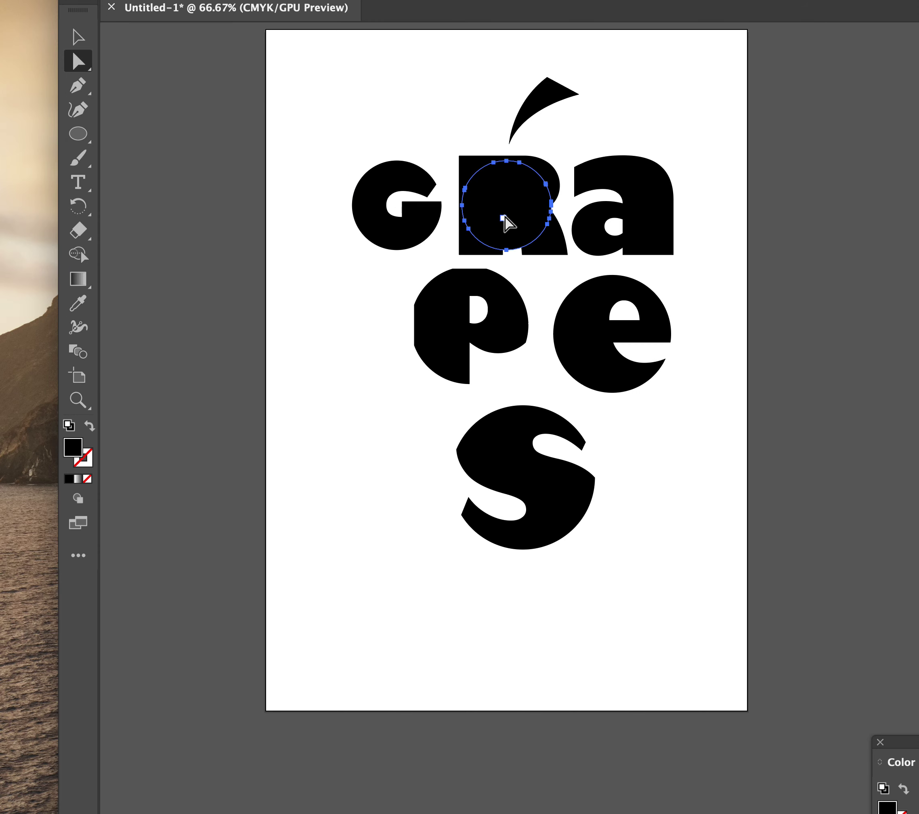
{"action": "left_click", "coordinate": [471, 166], "text": "shift"}
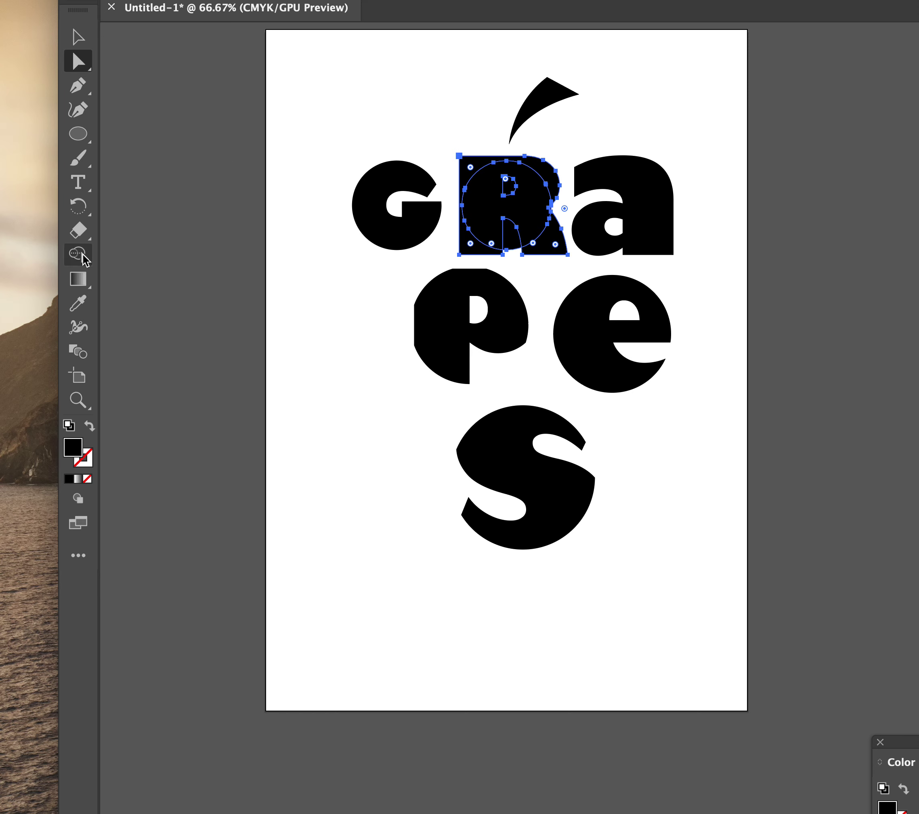
{"action": "left_click", "coordinate": [76, 257]}
{"action": "left_click", "coordinate": [472, 173]}
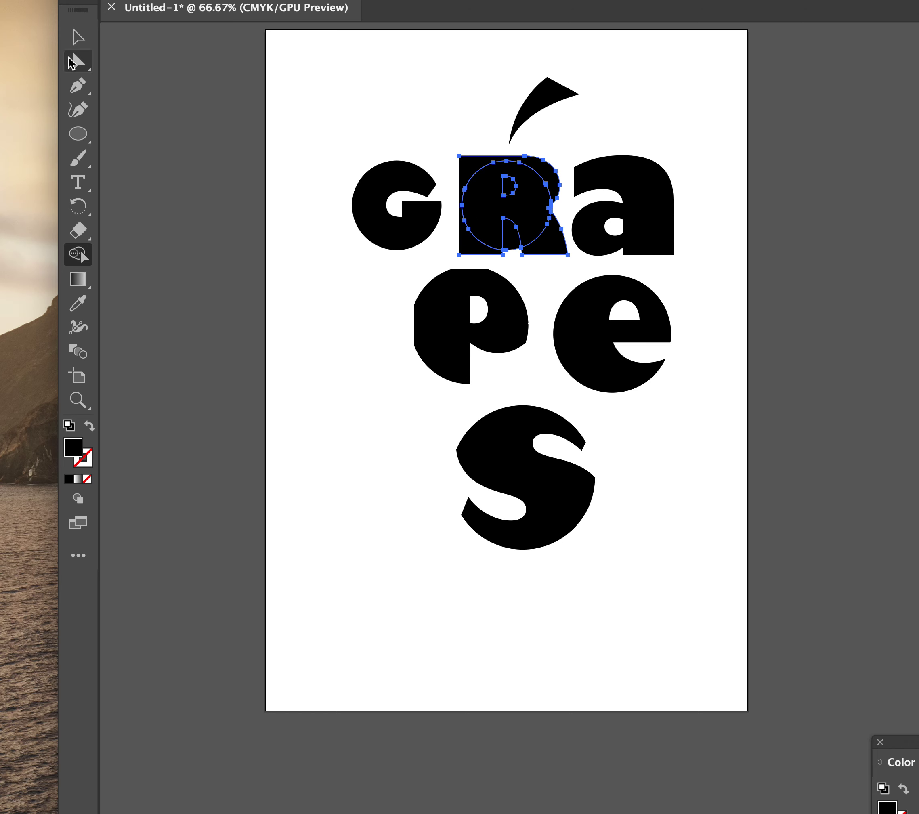
- Move the circle up-left out of the R and delete the square corner piece
{"action": "left_click", "coordinate": [78, 60]}
{"action": "left_click_drag", "start_coordinate": [529, 224], "coordinate": [356, 94]}
{"action": "left_click", "coordinate": [471, 167]}
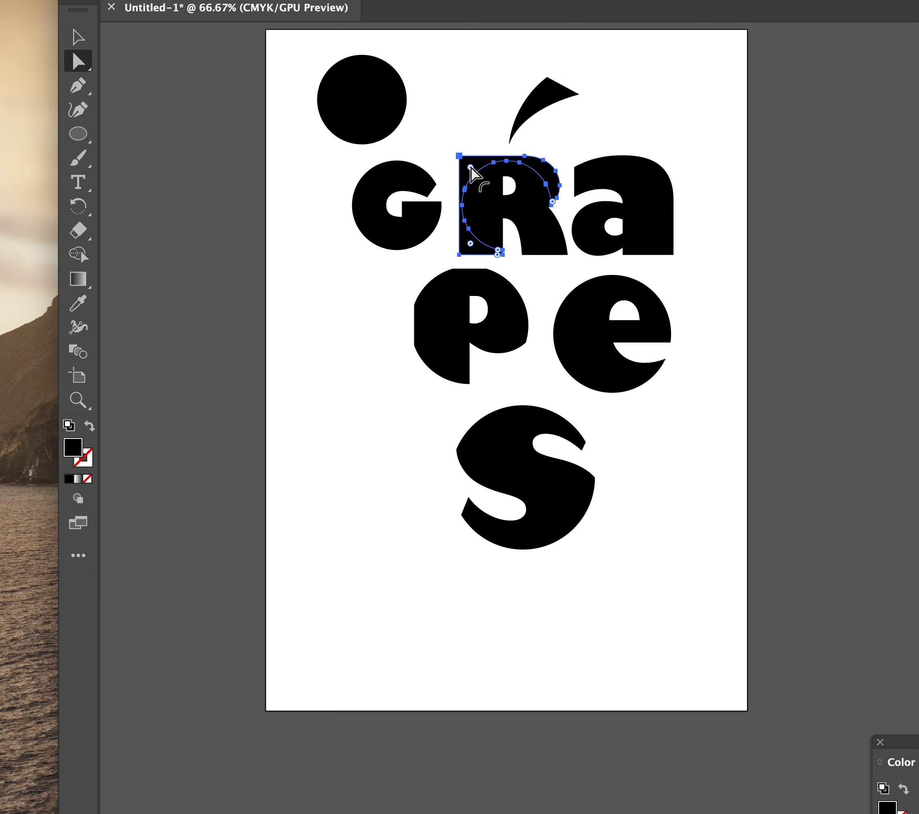
{"action": "key", "text": "Delete"}
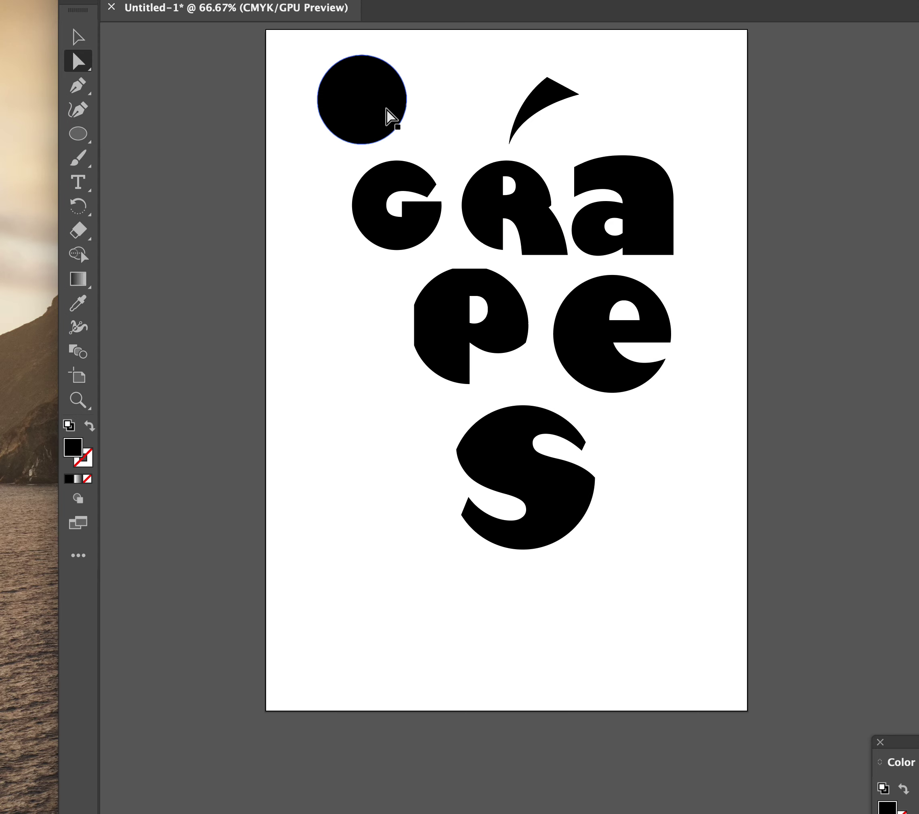
- Place the circle over the a and merge the a's regions and lower-left lobe with Shape Builder
{"action": "left_click_drag", "start_coordinate": [366, 116], "coordinate": [625, 218]}
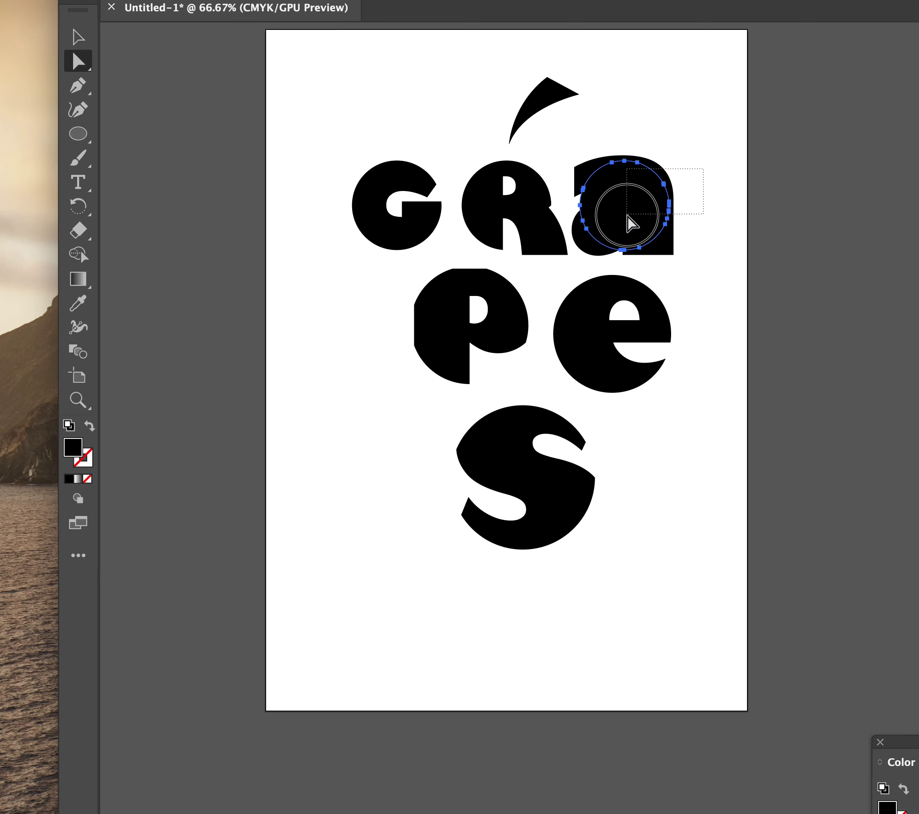
{"action": "left_click", "coordinate": [577, 227], "text": "shift"}
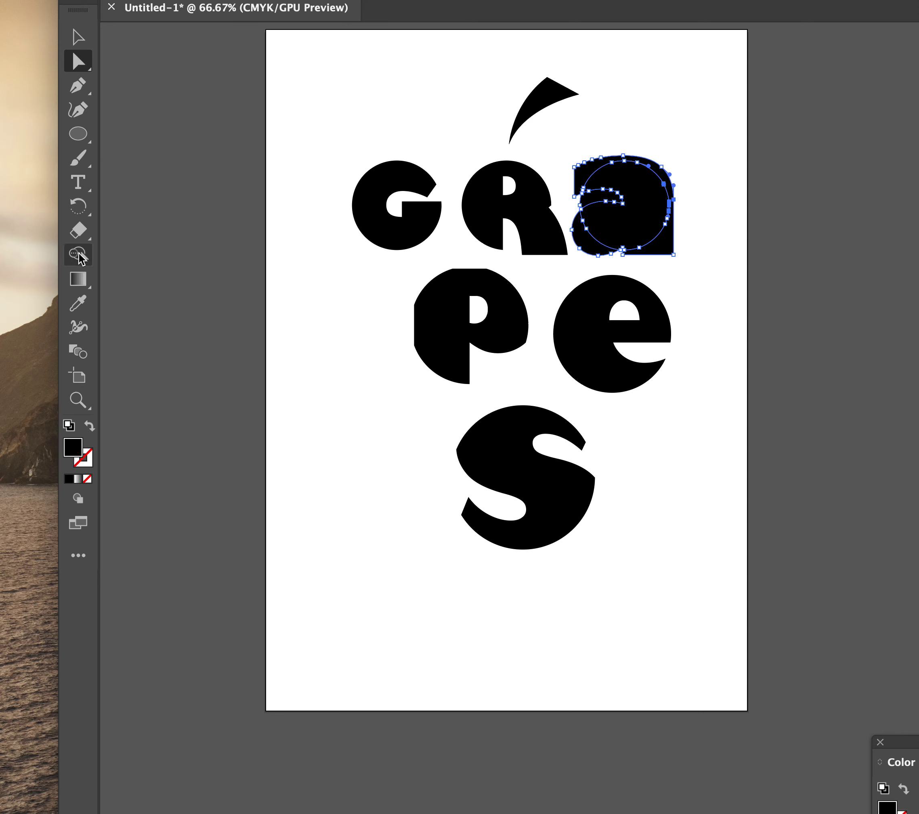
{"action": "left_click", "coordinate": [80, 255]}
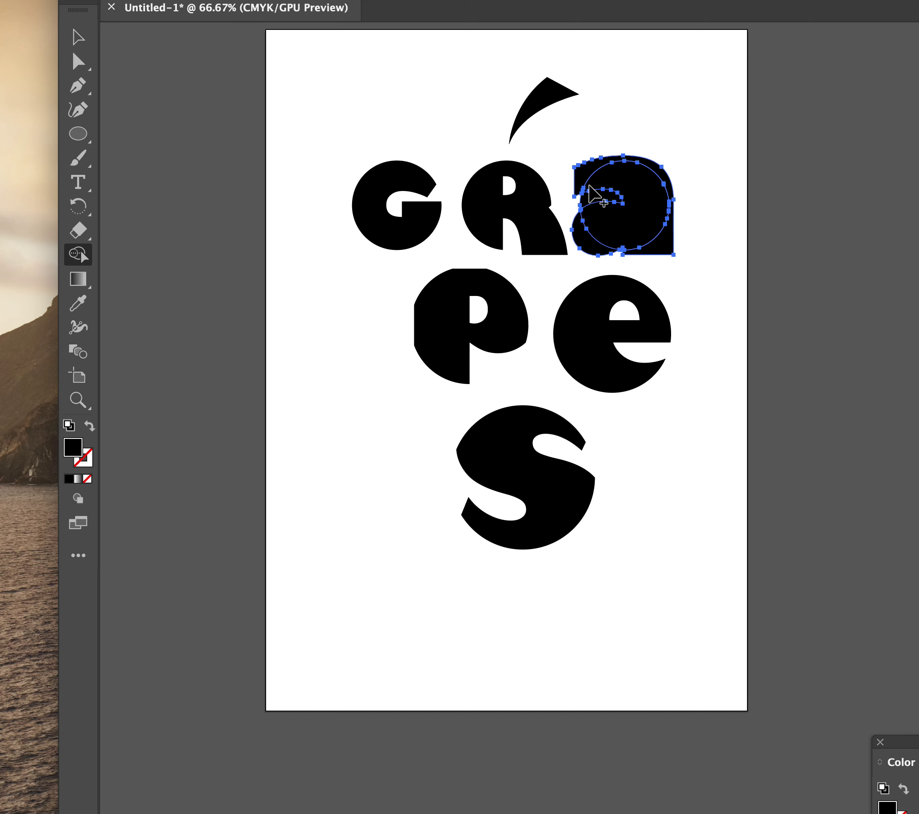
{"action": "left_click_drag", "start_coordinate": [588, 185], "coordinate": [661, 240]}
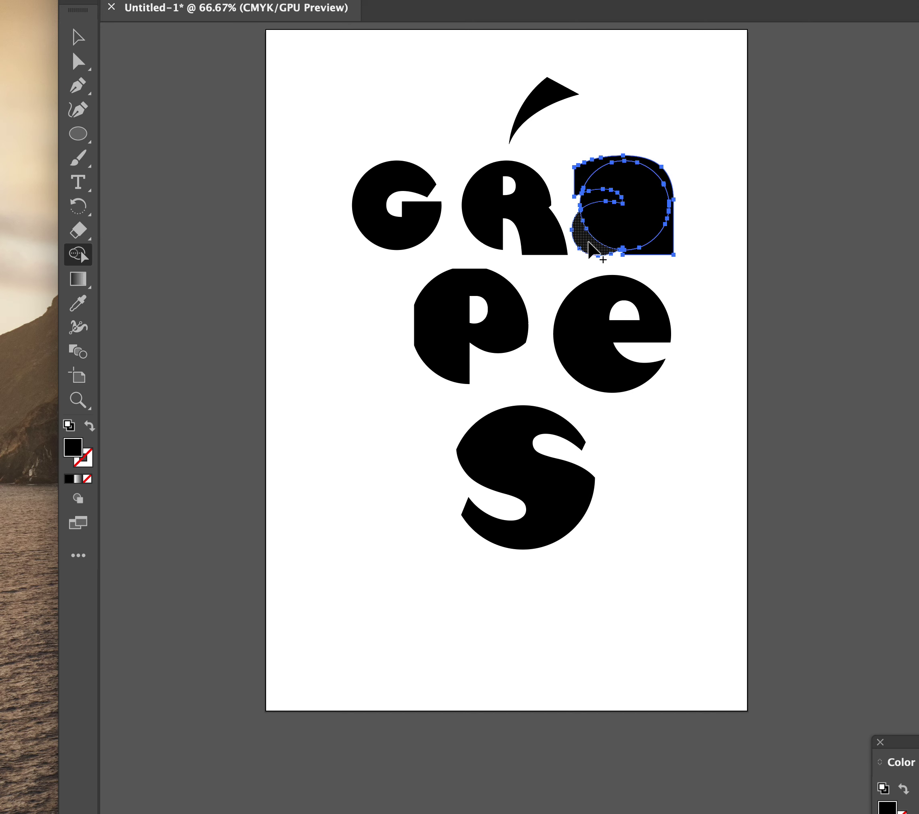
{"action": "left_click", "coordinate": [588, 243]}
- Pull the inner circle out to the top-right and delete the a's outer leftover and lower-left lobe
{"action": "left_click", "coordinate": [78, 62]}
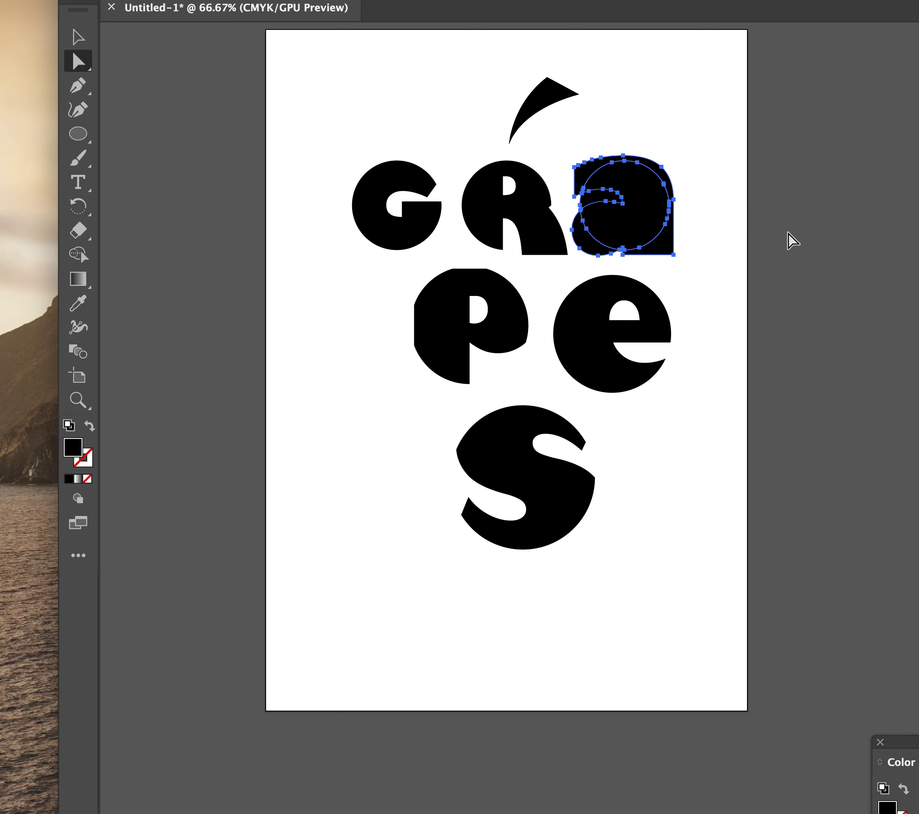
{"action": "left_click_drag", "start_coordinate": [642, 226], "coordinate": [767, 168]}
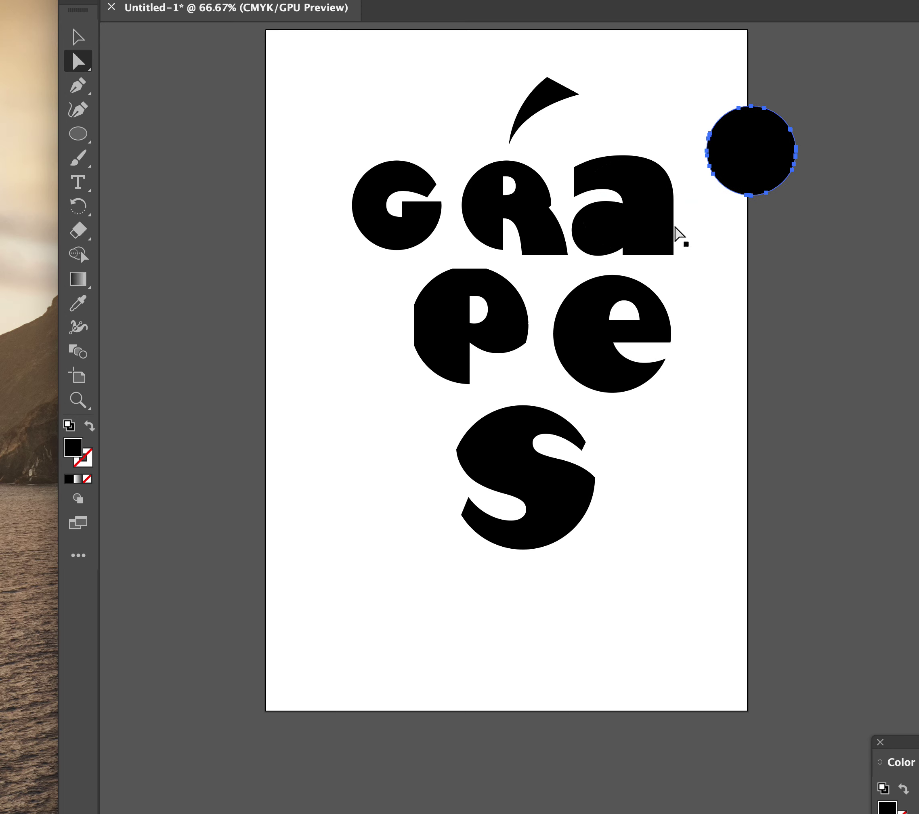
{"action": "left_click", "coordinate": [665, 250]}
{"action": "key", "text": "Delete"}
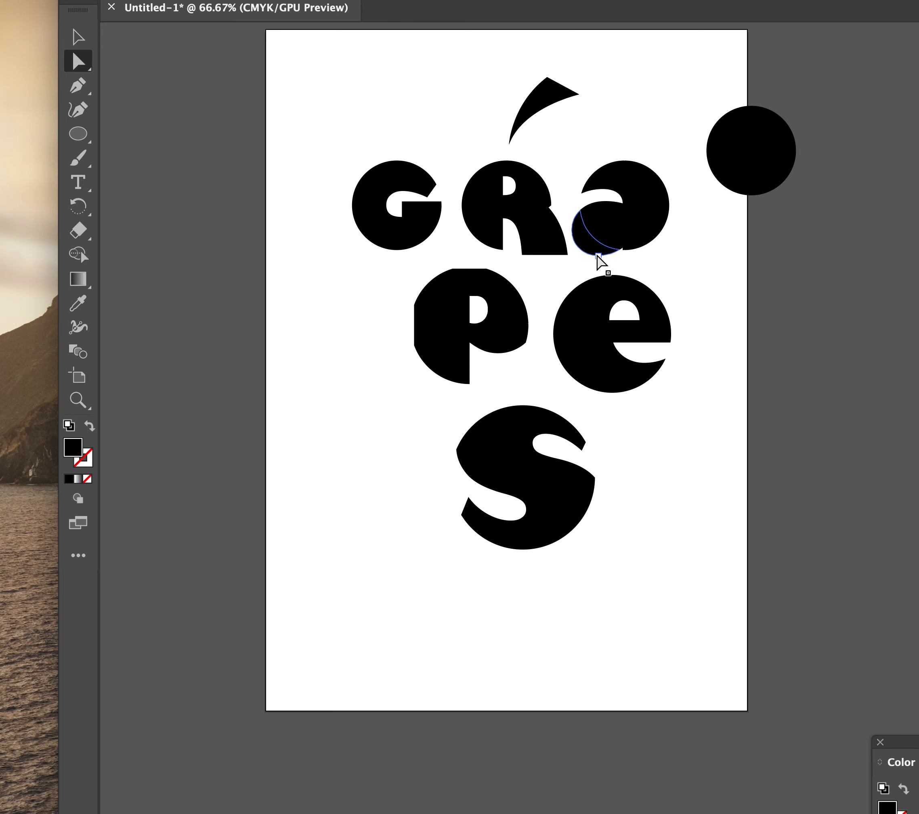
{"action": "left_click", "coordinate": [596, 254]}
{"action": "key", "text": "Delete"}
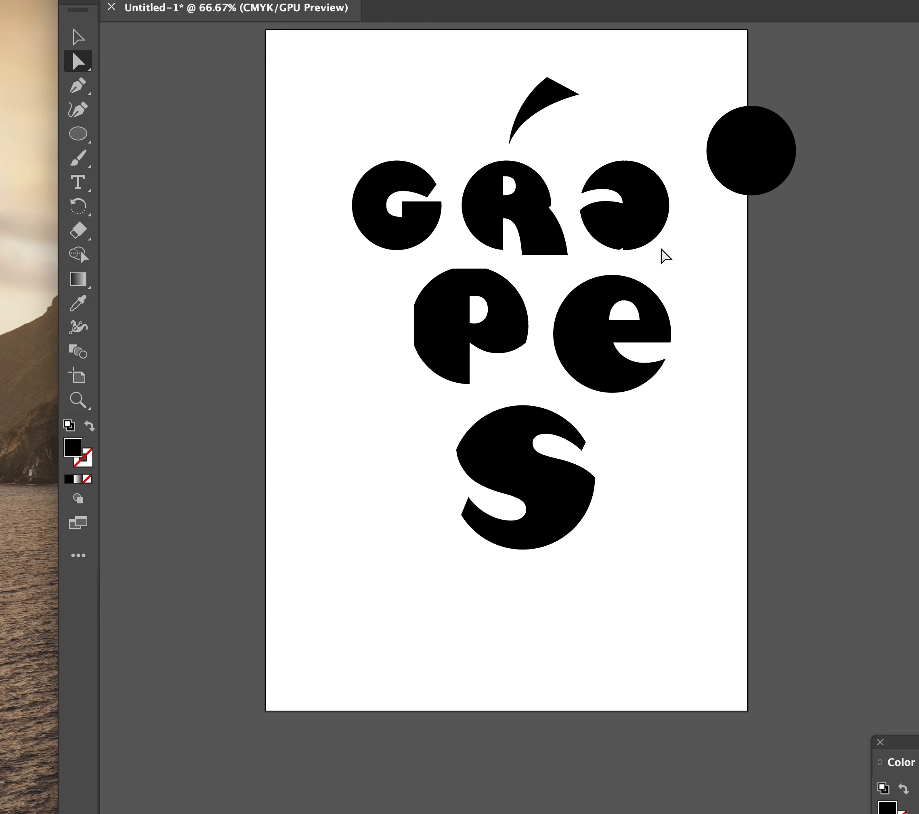
- Delete the small inner path inside the a, then undo to restore it
{"action": "scroll", "coordinate": [626, 189], "scroll_direction": "down", "scroll_amount": 1}
{"action": "left_click", "coordinate": [615, 226]}
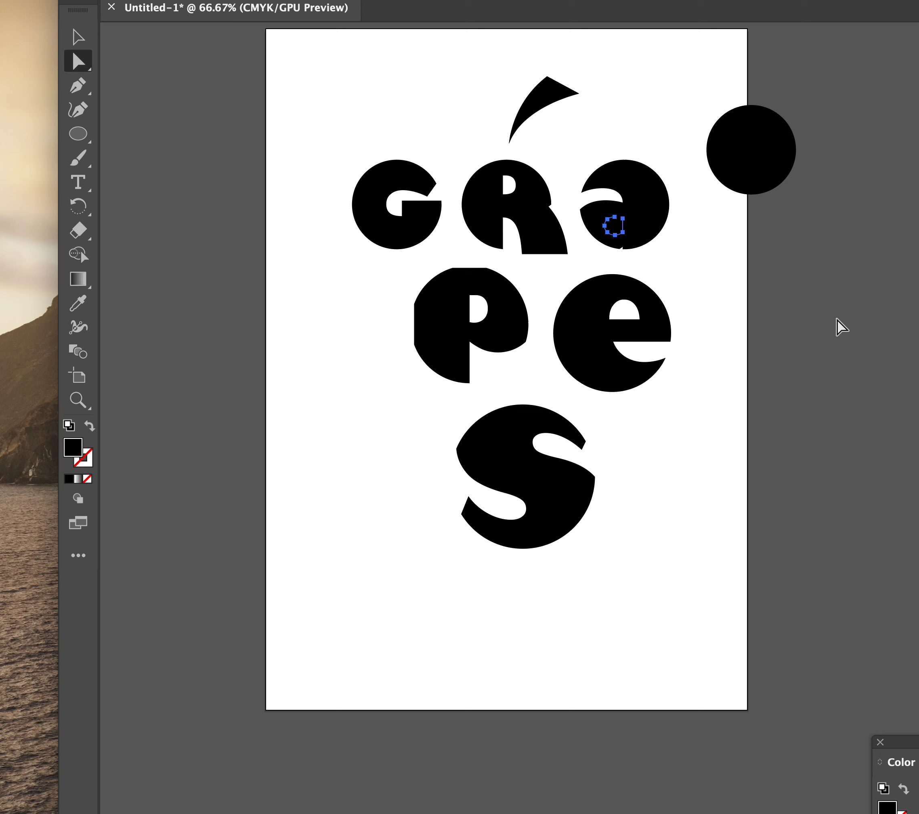
{"action": "key", "text": "Delete"}
{"action": "left_click", "coordinate": [617, 225]}
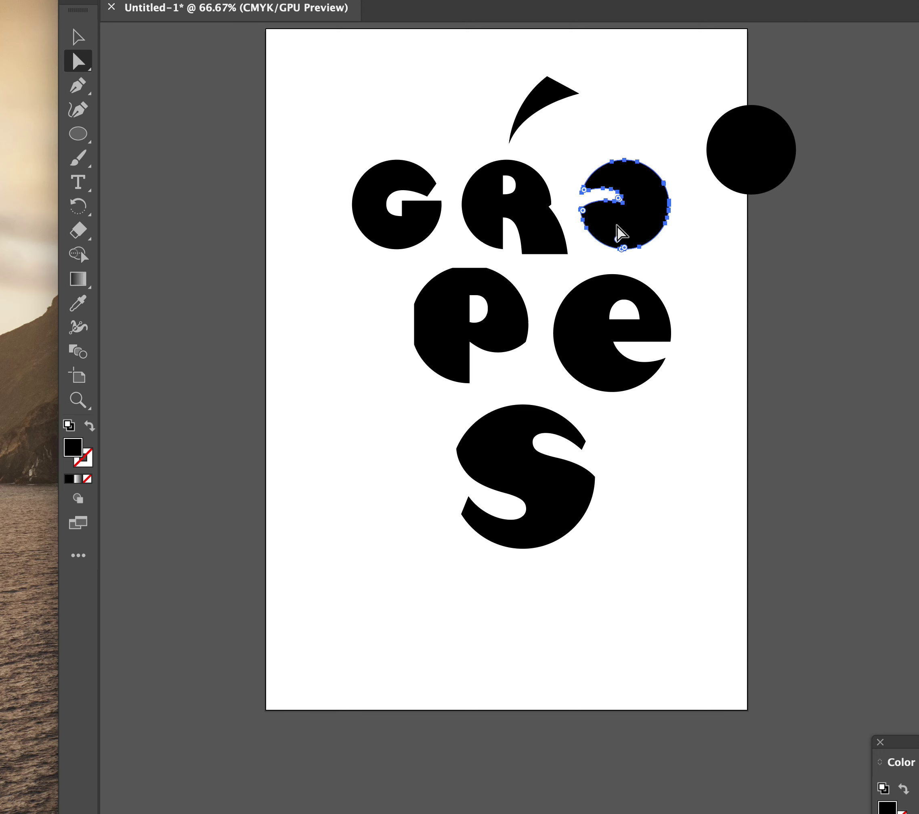
{"action": "left_click", "coordinate": [716, 240]}
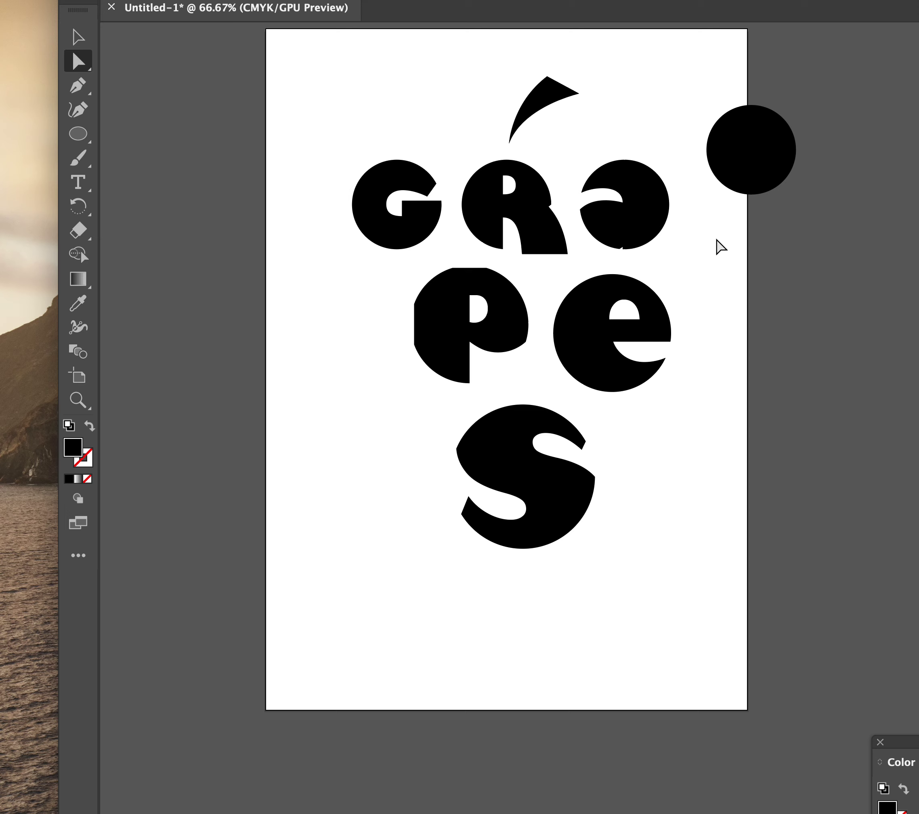
{"action": "key", "text": "cmd+z"}
{"action": "left_click", "coordinate": [722, 250]}
- Try a white fill on the a's inner path, then undo it
{"action": "left_click", "coordinate": [613, 227]}
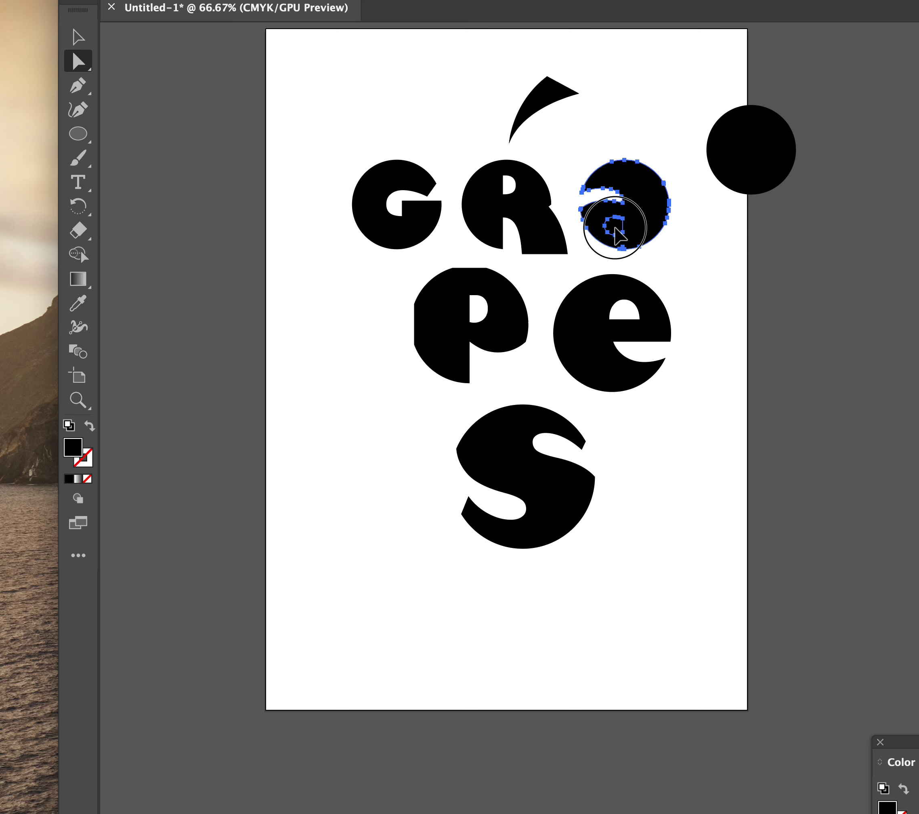
{"action": "left_click", "coordinate": [615, 235]}
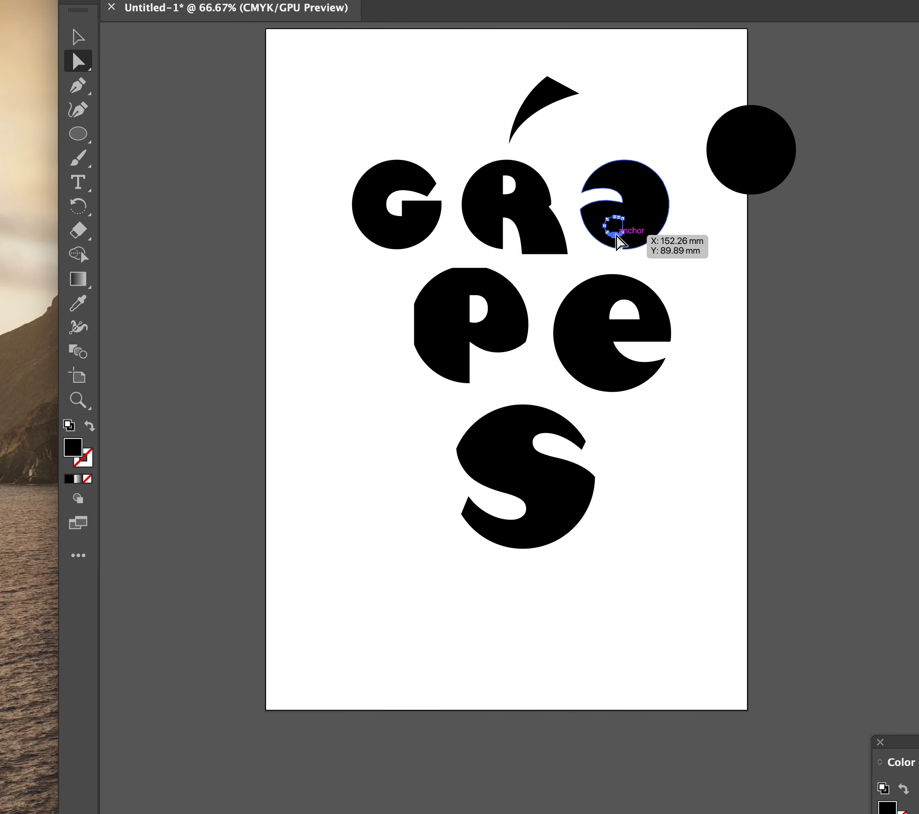
{"action": "double_click", "coordinate": [77, 453]}
{"action": "left_click_drag", "start_coordinate": [590, 457], "coordinate": [501, 417]}
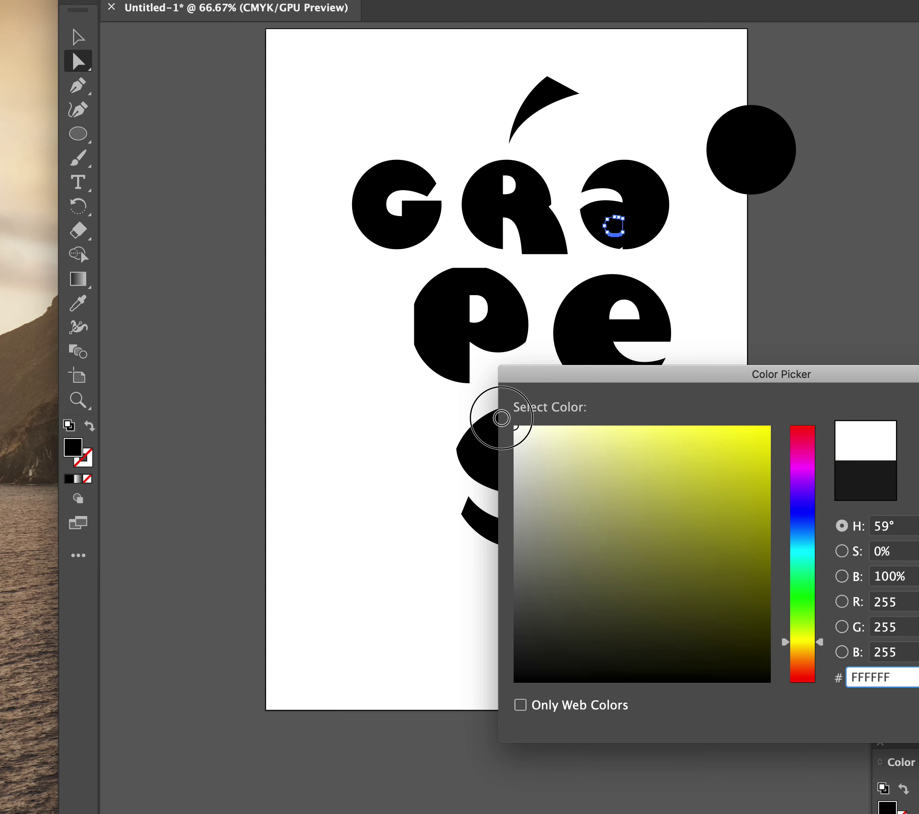
{"action": "key", "text": "Return"}
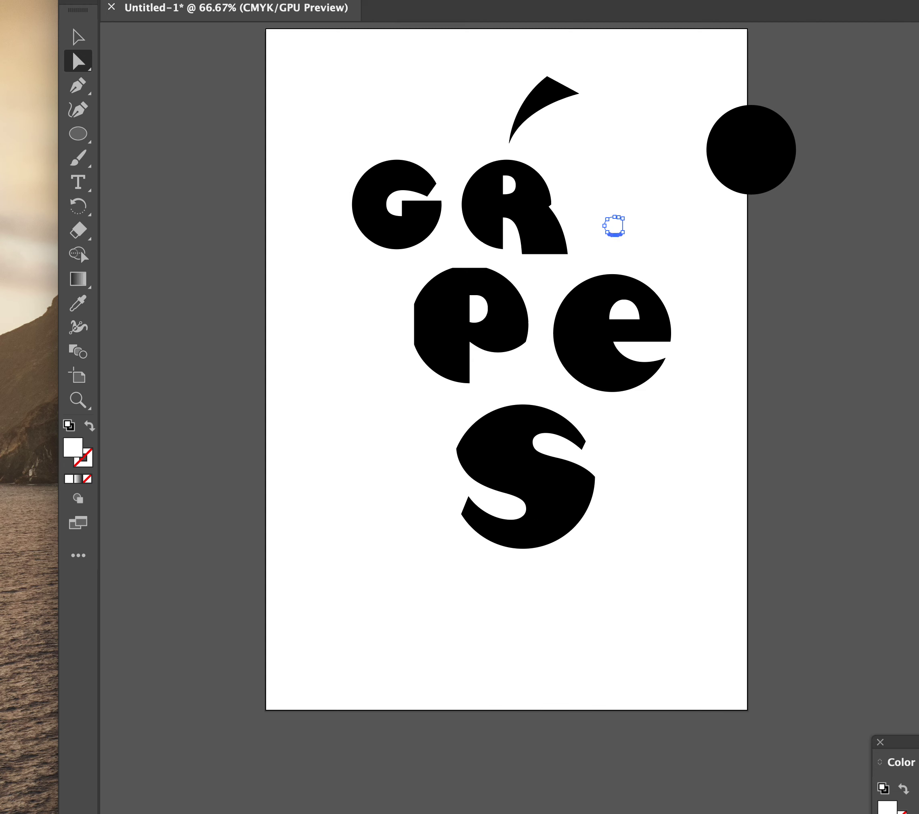
{"action": "key", "text": "ctrl+z"}
- Reshape the a's inner counter path by dragging it and return to the Selection tool
{"action": "left_click", "coordinate": [639, 213]}
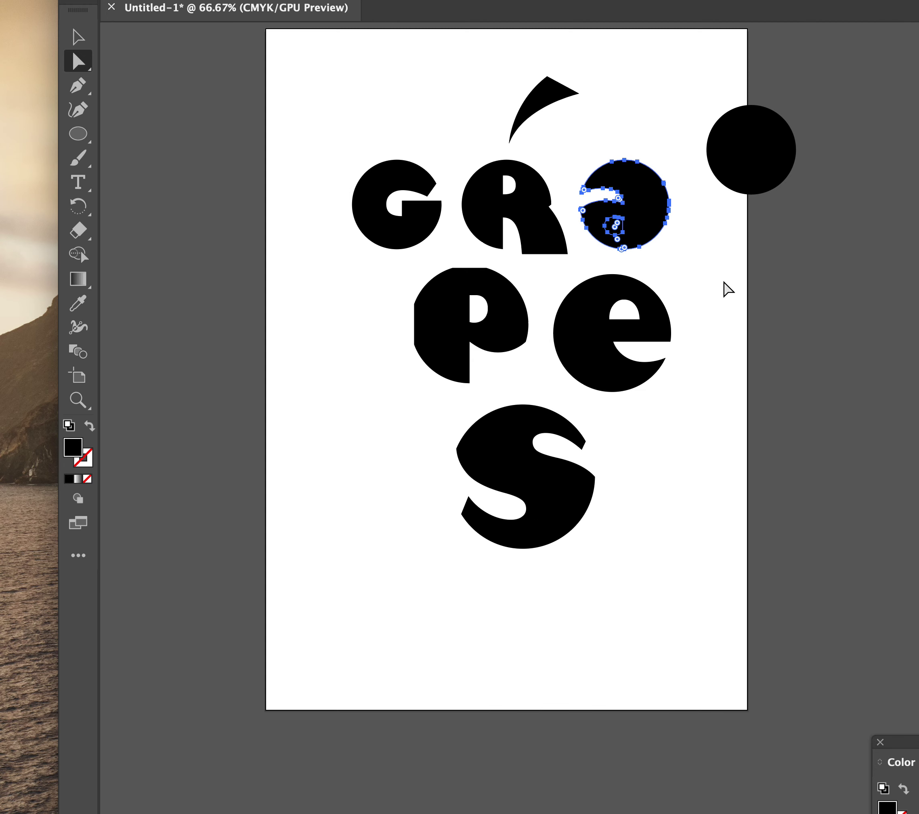
{"action": "left_click", "coordinate": [617, 239]}
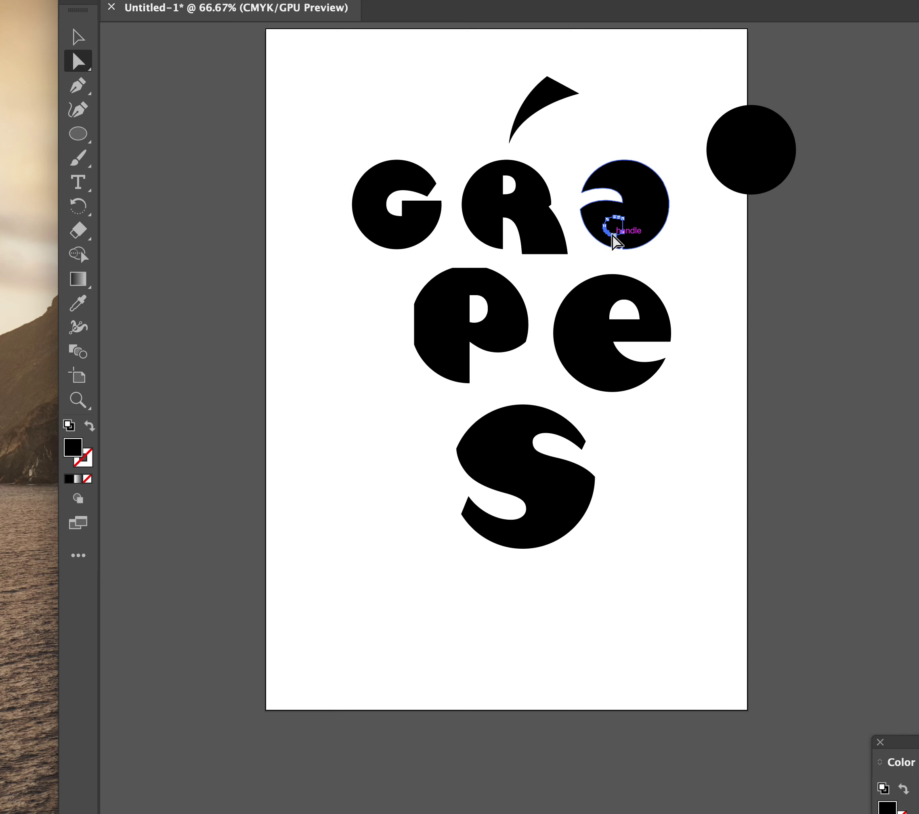
{"action": "left_click_drag", "start_coordinate": [617, 240], "coordinate": [606, 236]}
{"action": "key", "text": "v"}
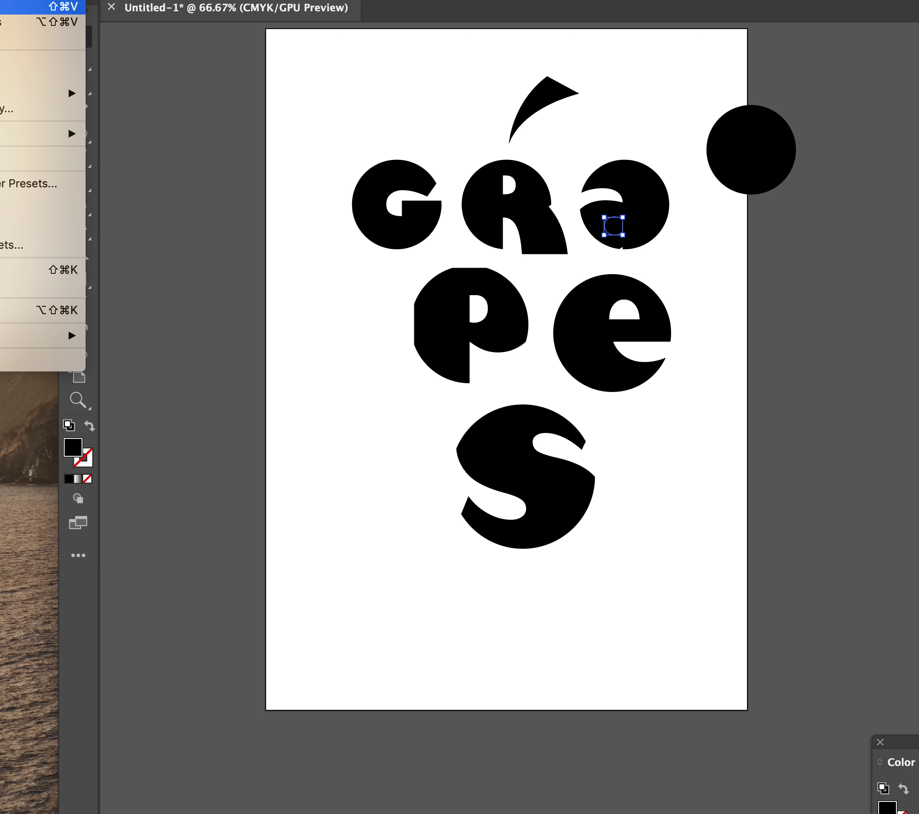
- Paste the small counter shape back in place inside the a and enlarge it slightly
{"action": "key", "text": "Return"}
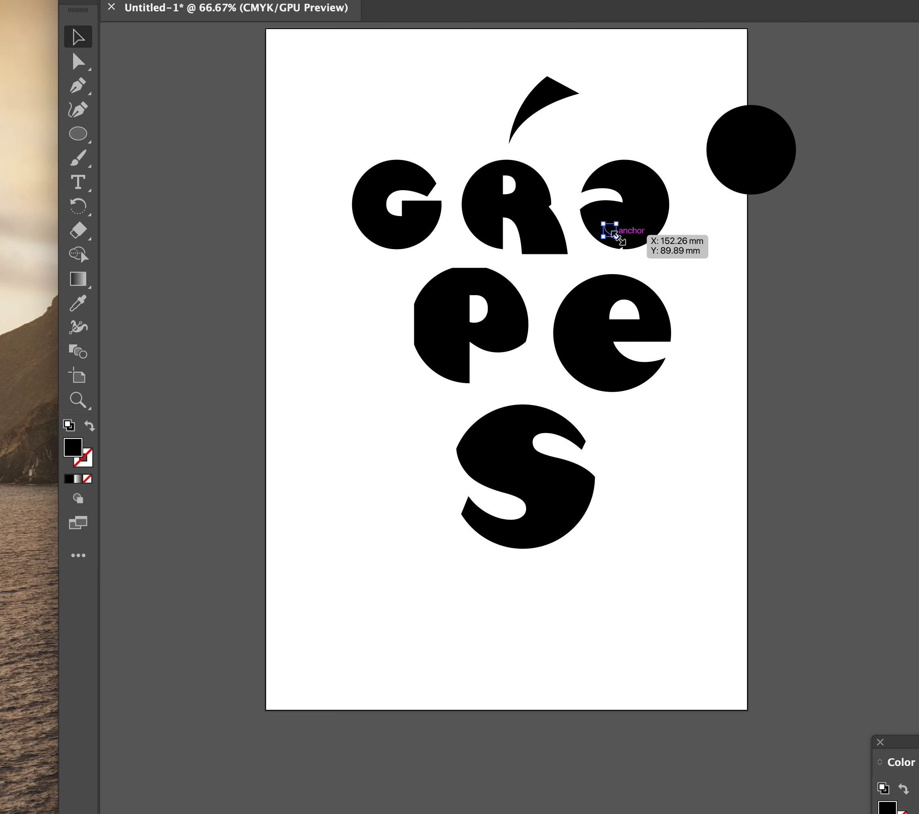
{"action": "left_click_drag", "start_coordinate": [616, 236], "coordinate": [623, 230]}
{"action": "left_click", "coordinate": [771, 259]}
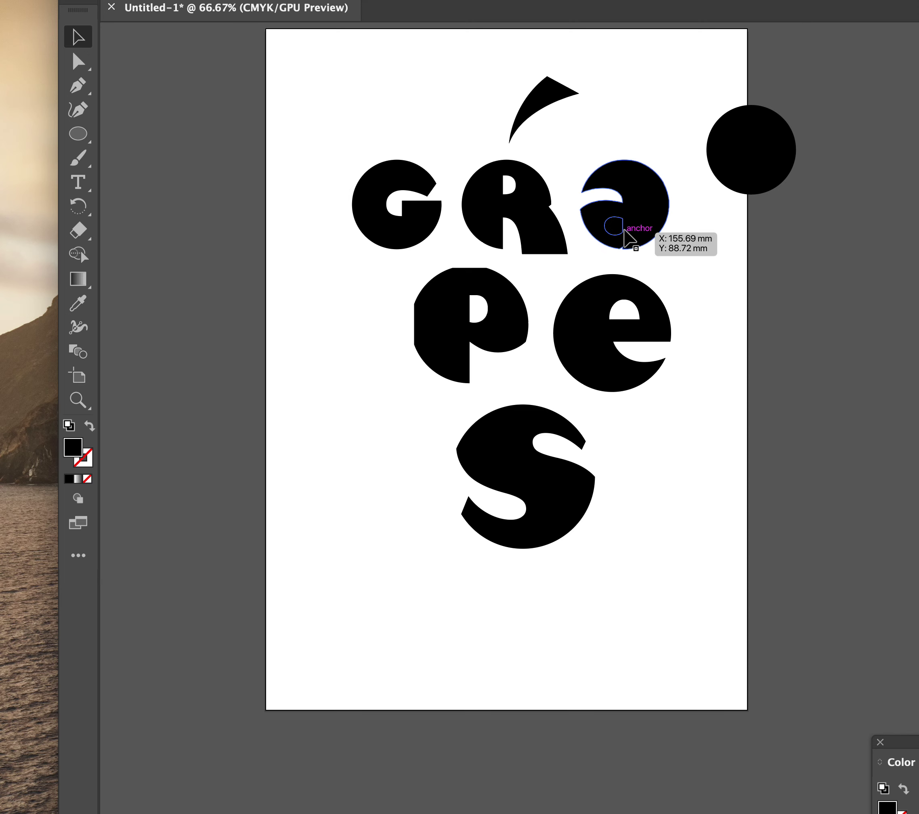
{"action": "left_click", "coordinate": [616, 237]}
{"action": "left_click", "coordinate": [810, 293]}
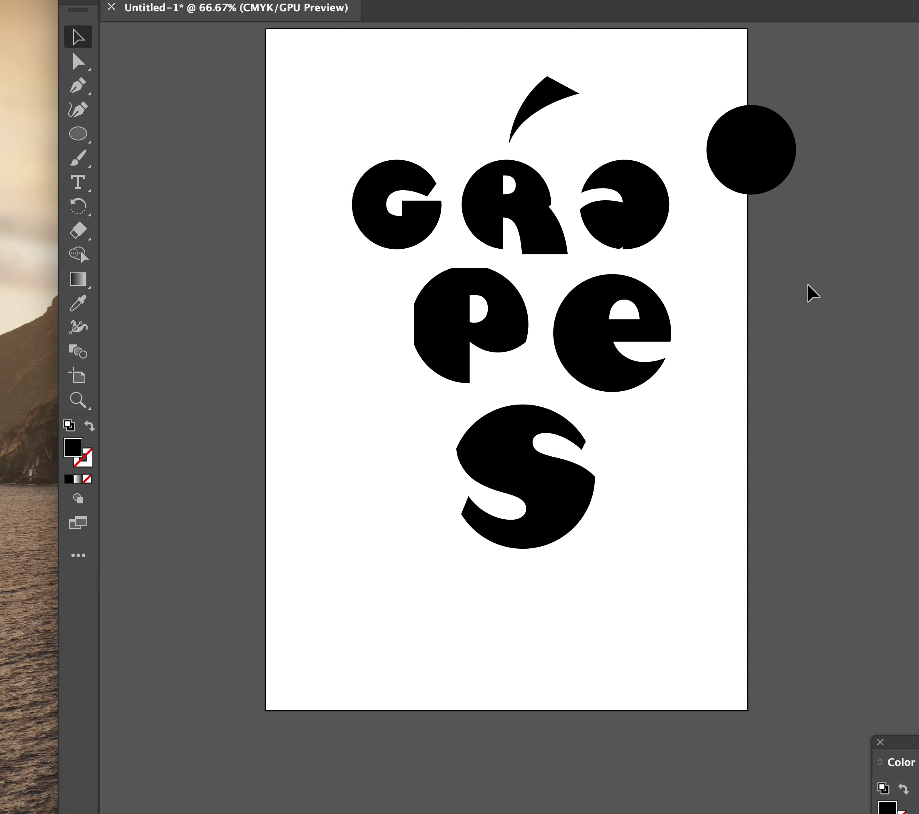
{"action": "left_click", "coordinate": [765, 177]}
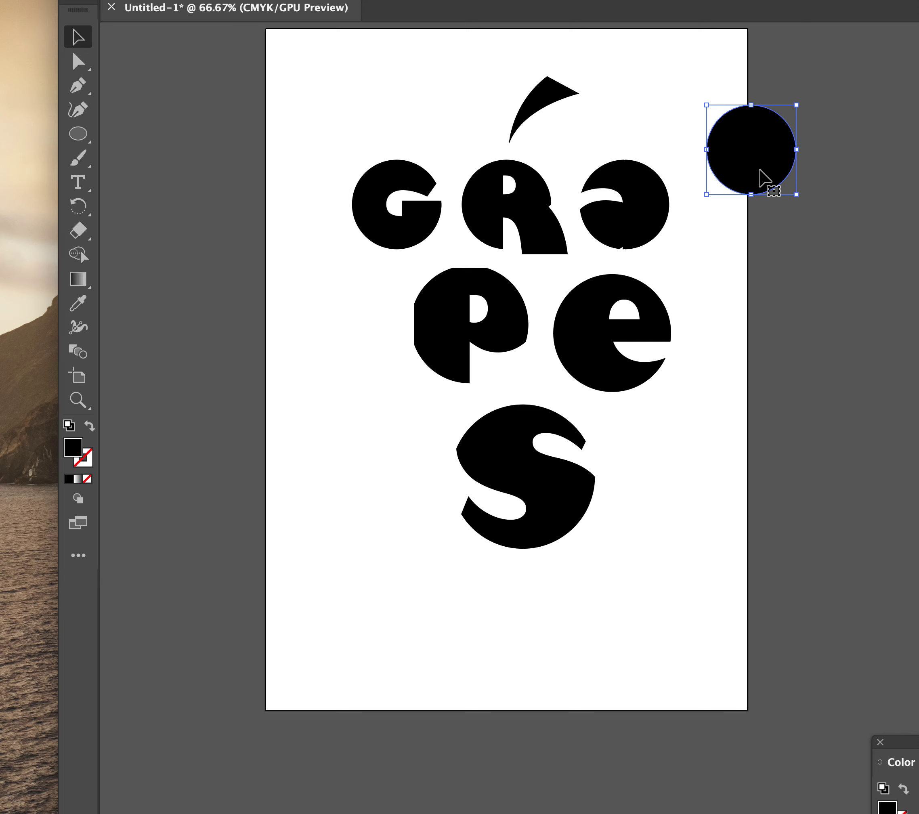
- Delete the spare black circle and drag a selection around the GRAPES artwork
{"action": "key", "text": "Delete"}
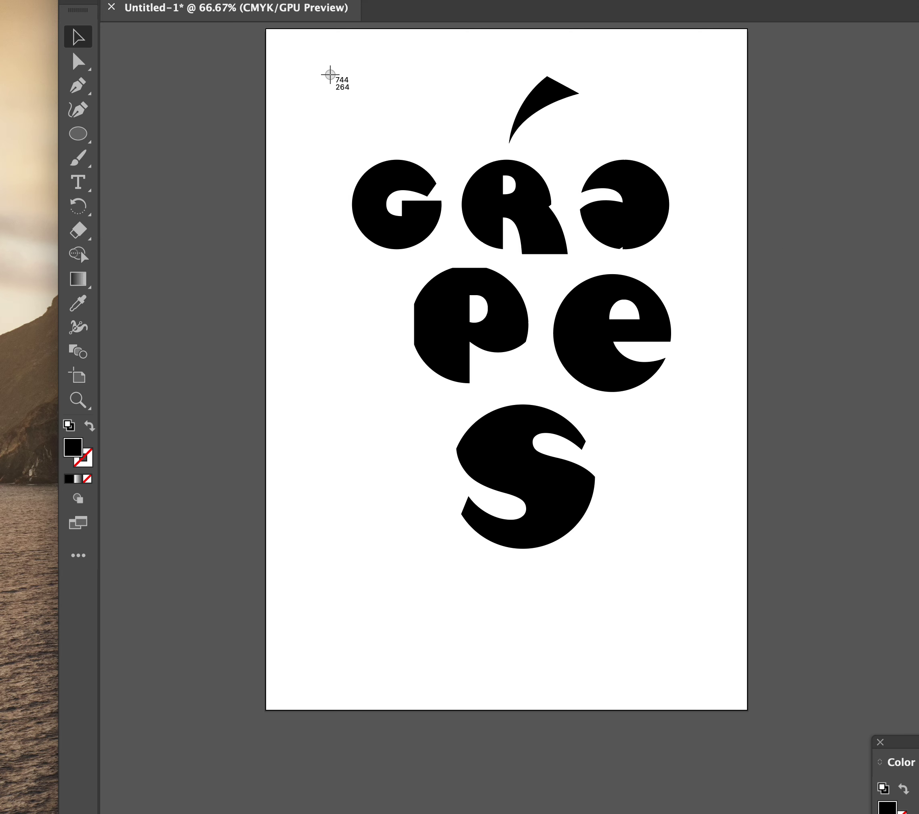
{"action": "left_click_drag", "start_coordinate": [316, 43], "coordinate": [719, 626]}
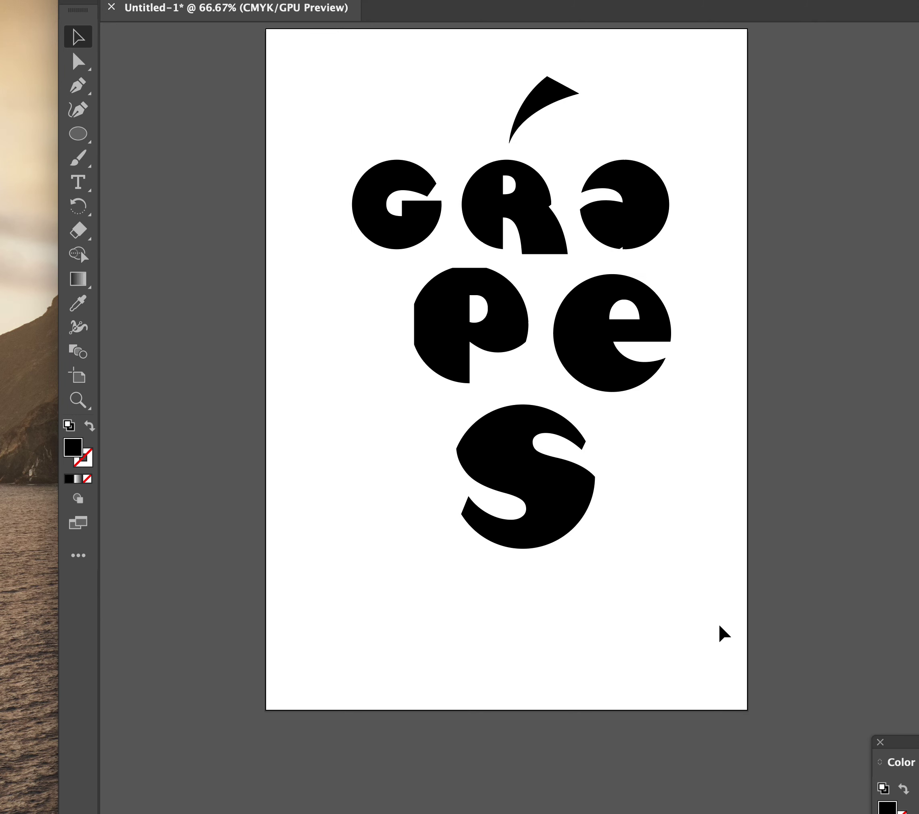